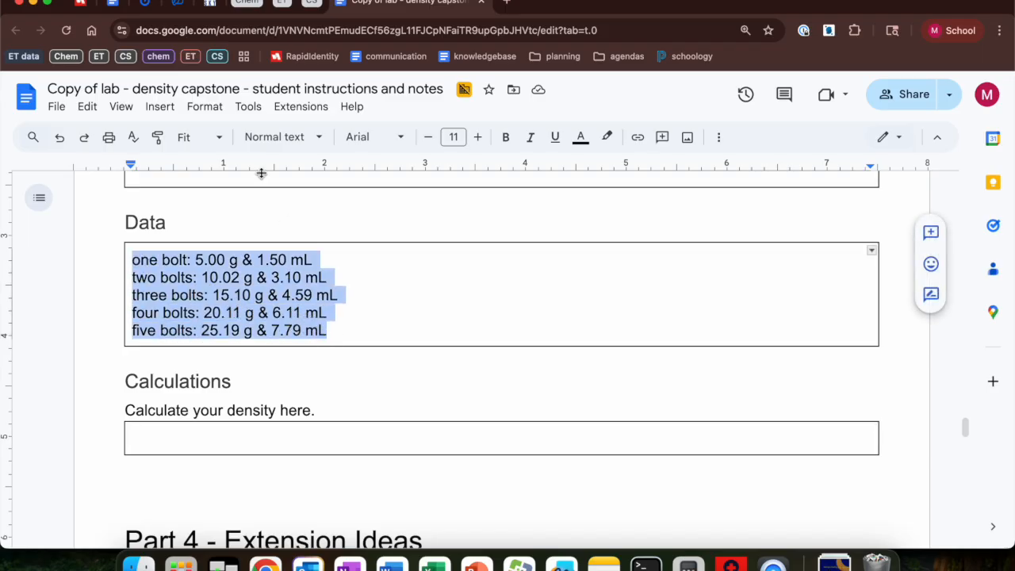
Copy the selected bolt mass and volume measurements from the Data section.
click(129, 1)
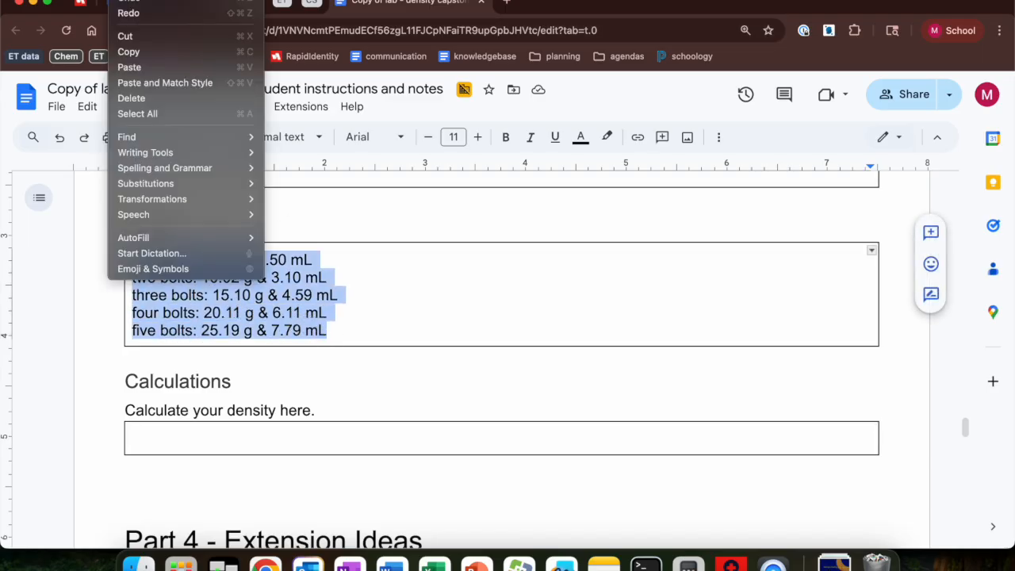
click(129, 51)
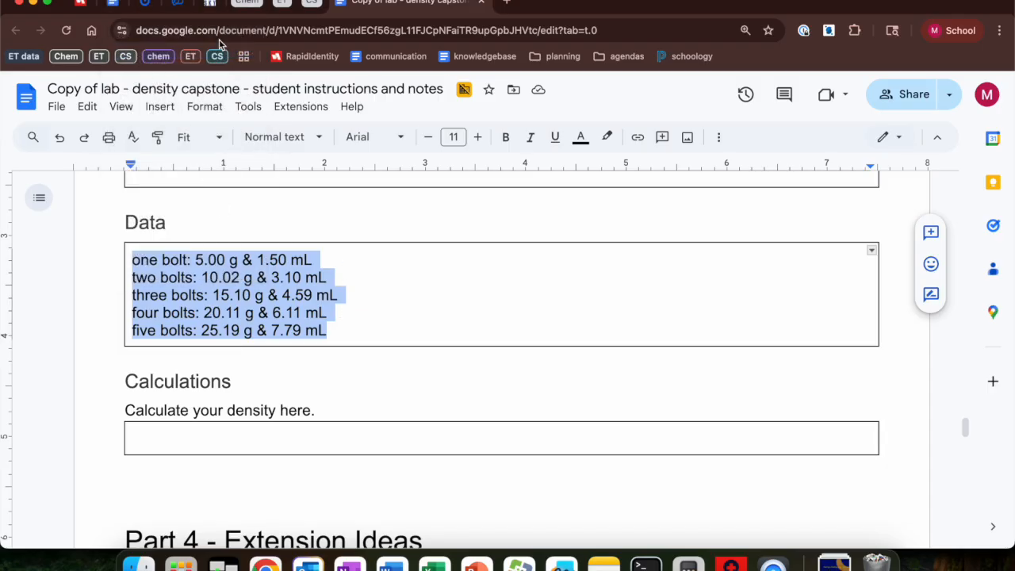
Go to Google Drive through the RapidIdentity dashboard and open the Unit 1 - The Science of Chemistry folder inside the starred Chemistry folder.
click(82, 4)
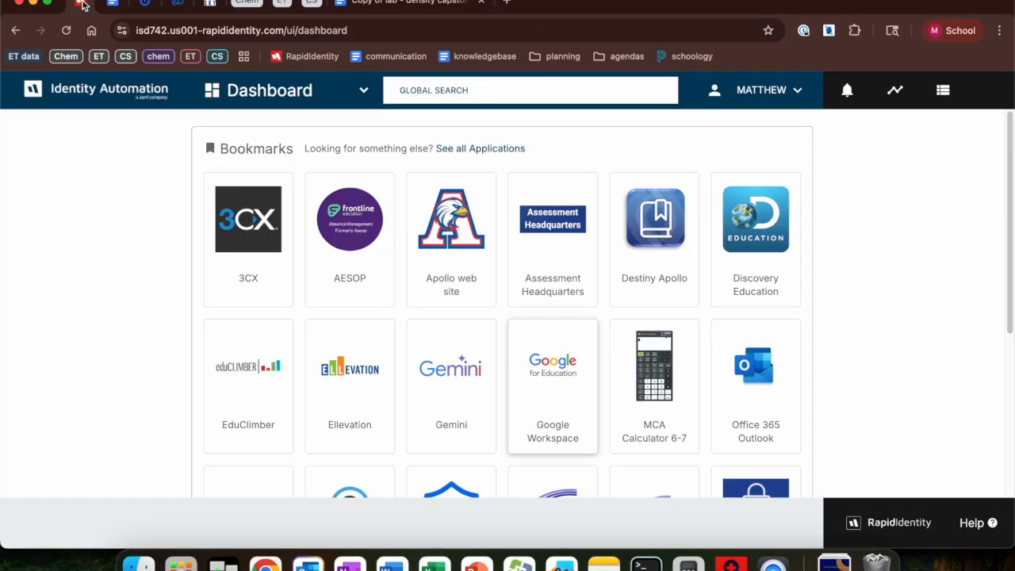
scroll(449, 339, down, 3)
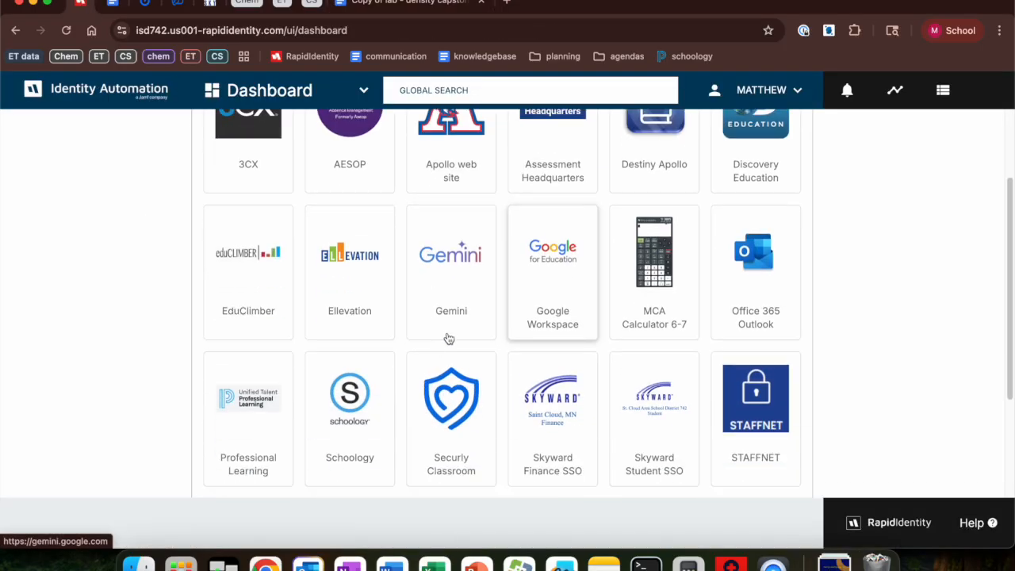
click(537, 280)
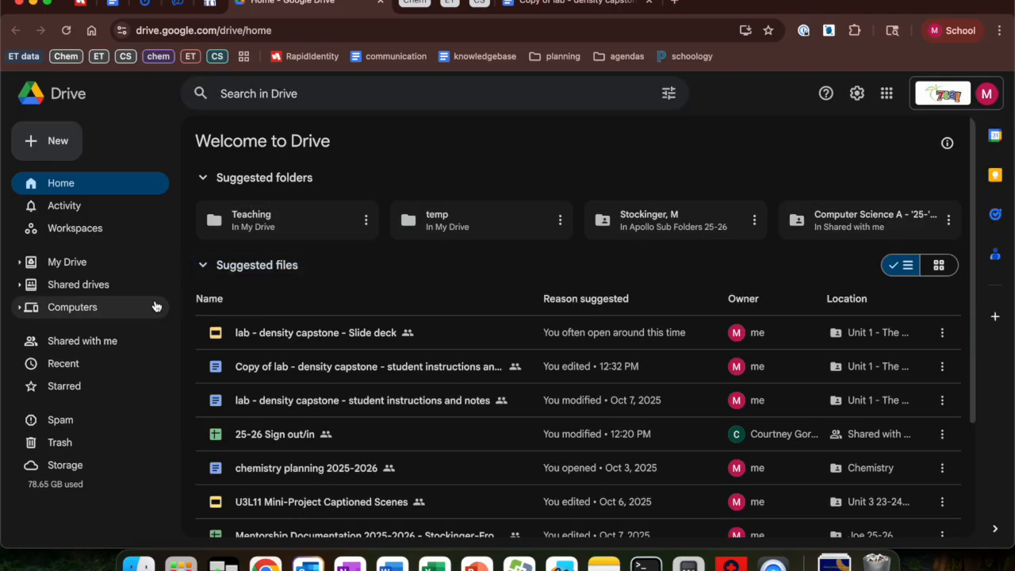
click(64, 386)
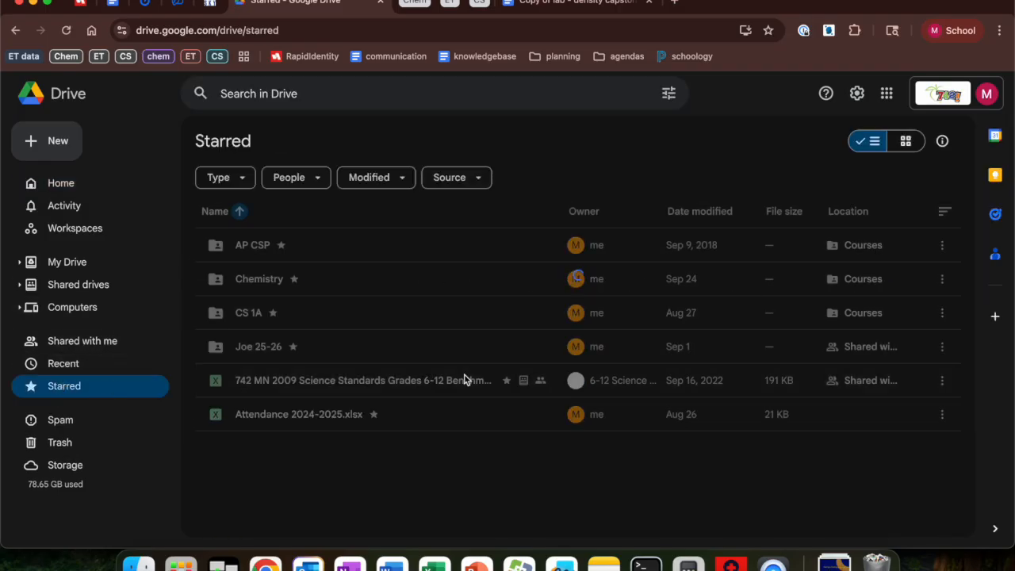
double_click(215, 279)
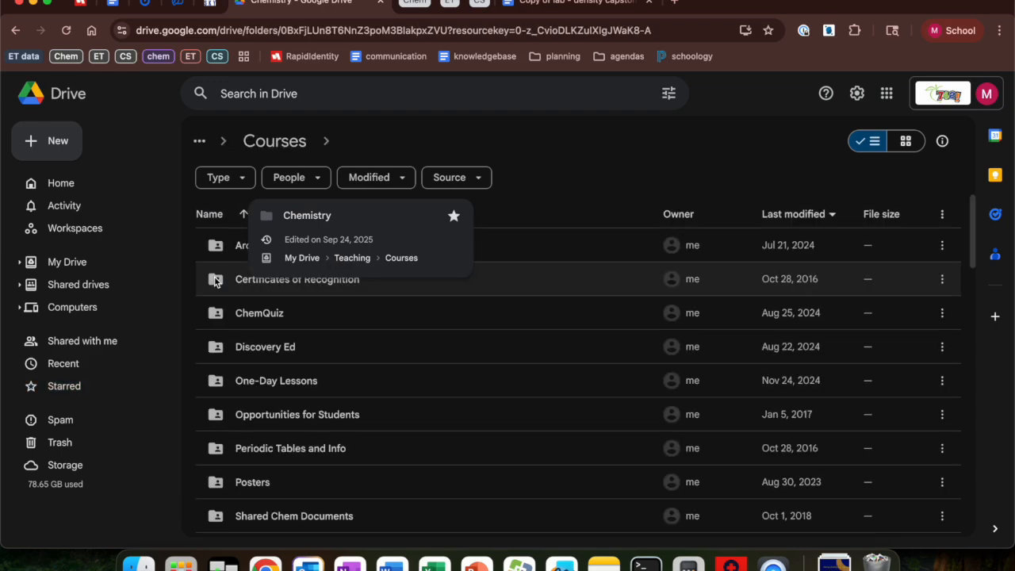
scroll(390, 357, down, 3)
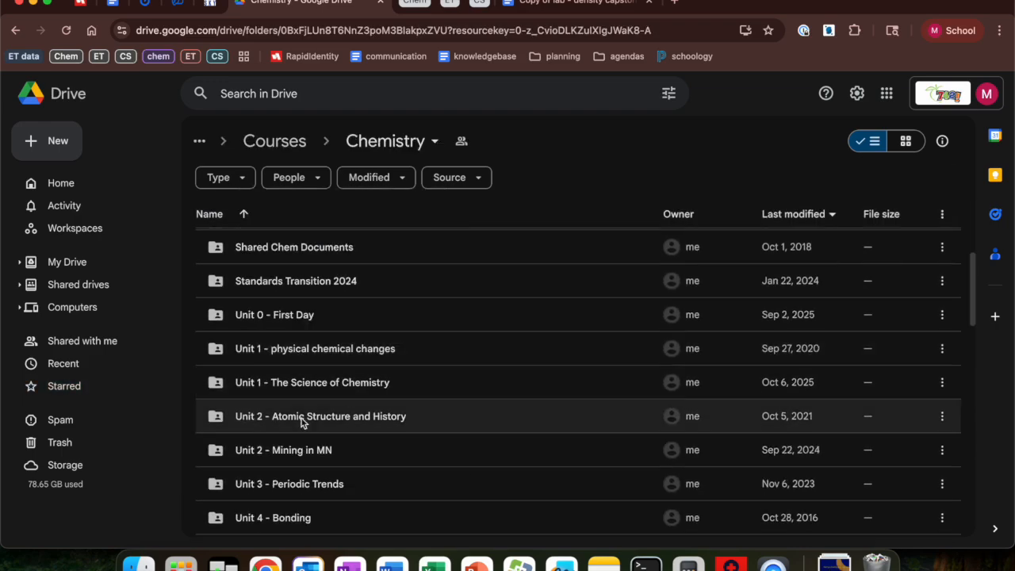
double_click(208, 386)
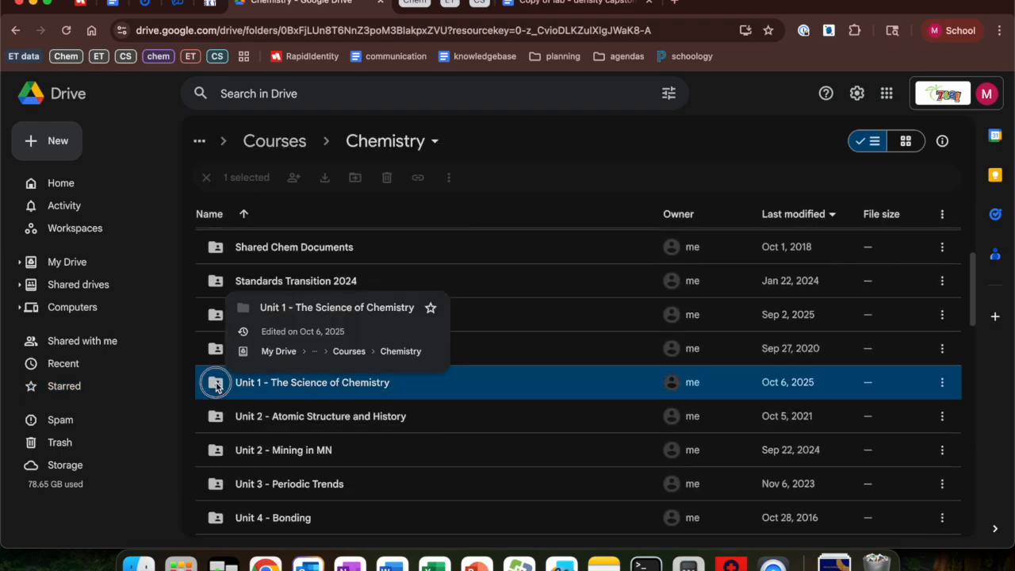
Create a new Google Sheets spreadsheet in the Unit 1 folder and dismiss the pre-built tables suggestions.
click(57, 150)
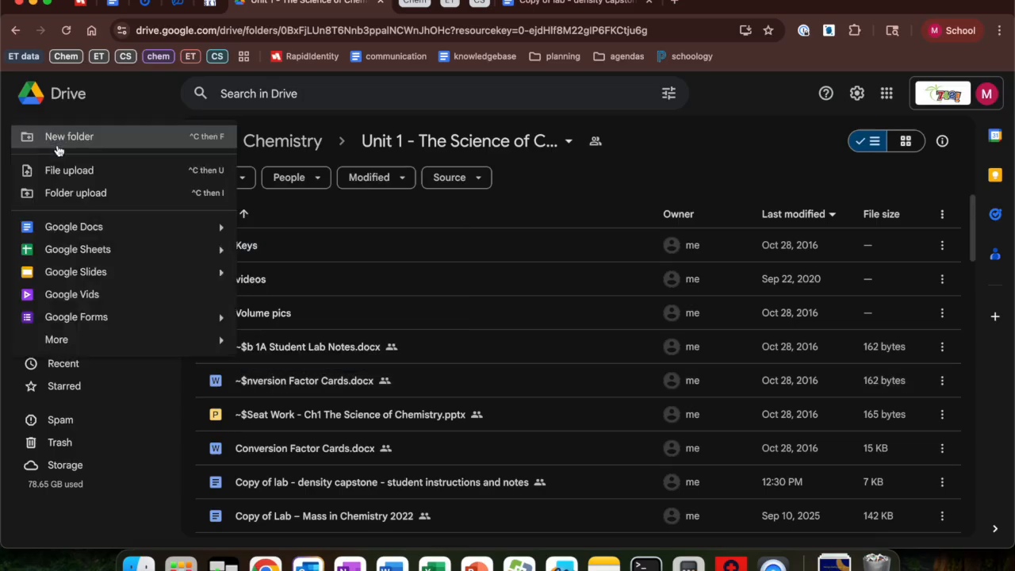
click(77, 250)
click(634, 346)
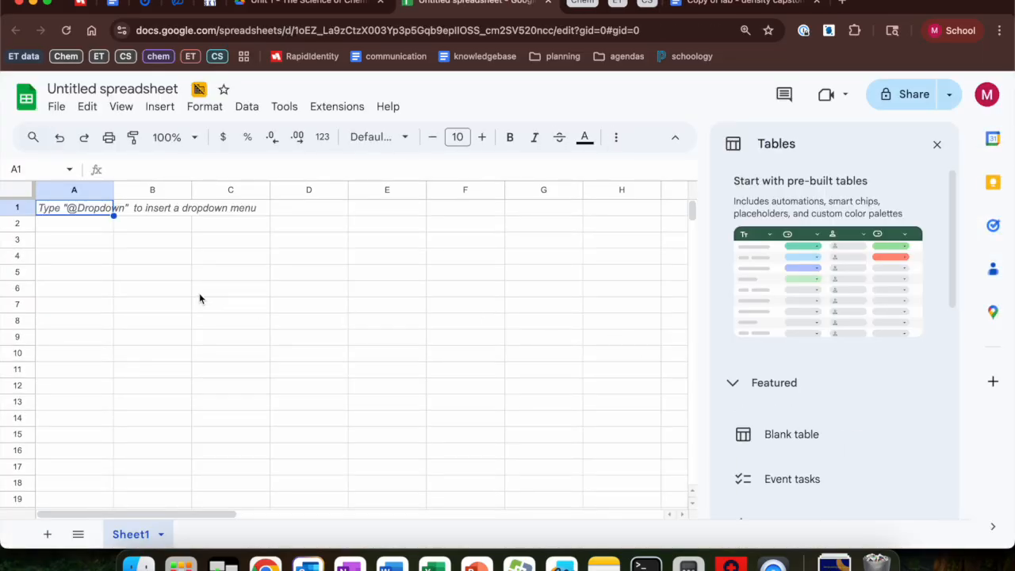
click(937, 144)
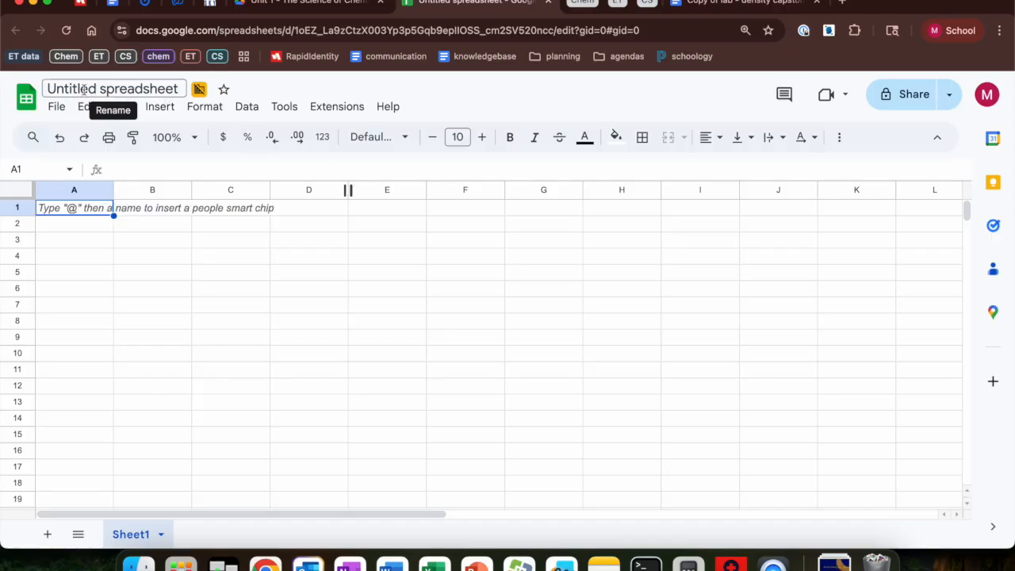
Rename the spreadsheet as "copy of lab - density capstone".
click(52, 88)
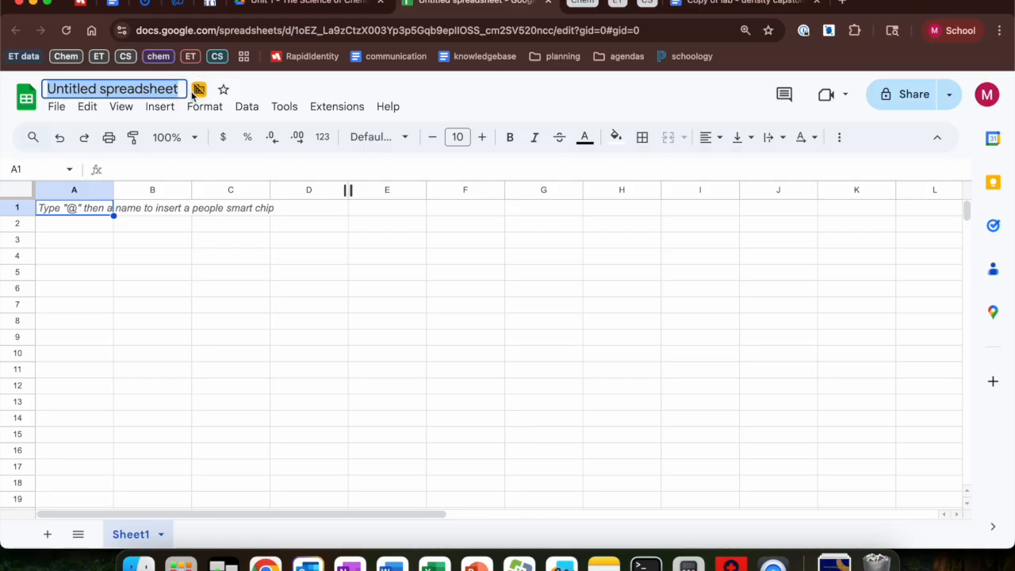
text(COpy of lab -)
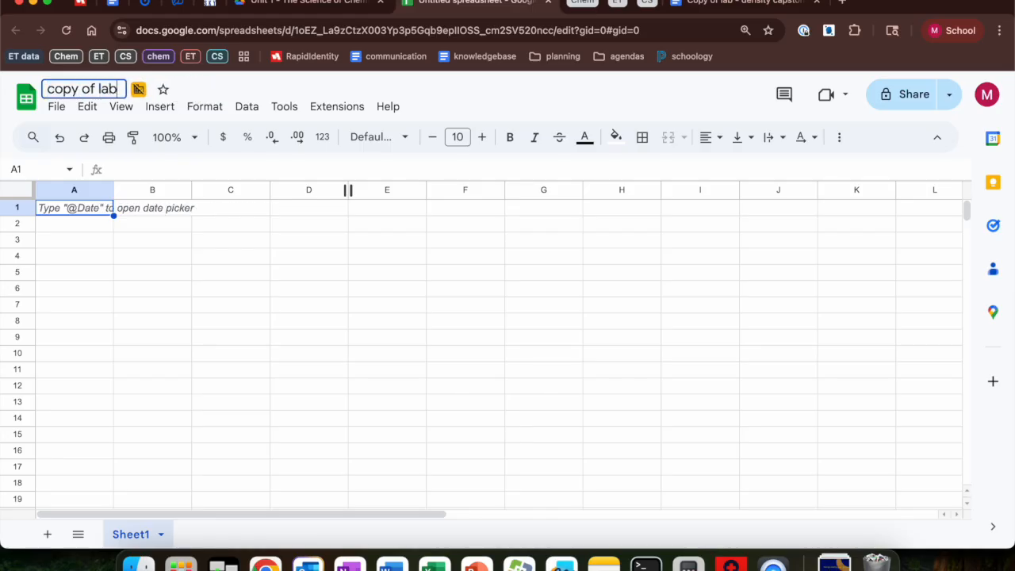
text( density)
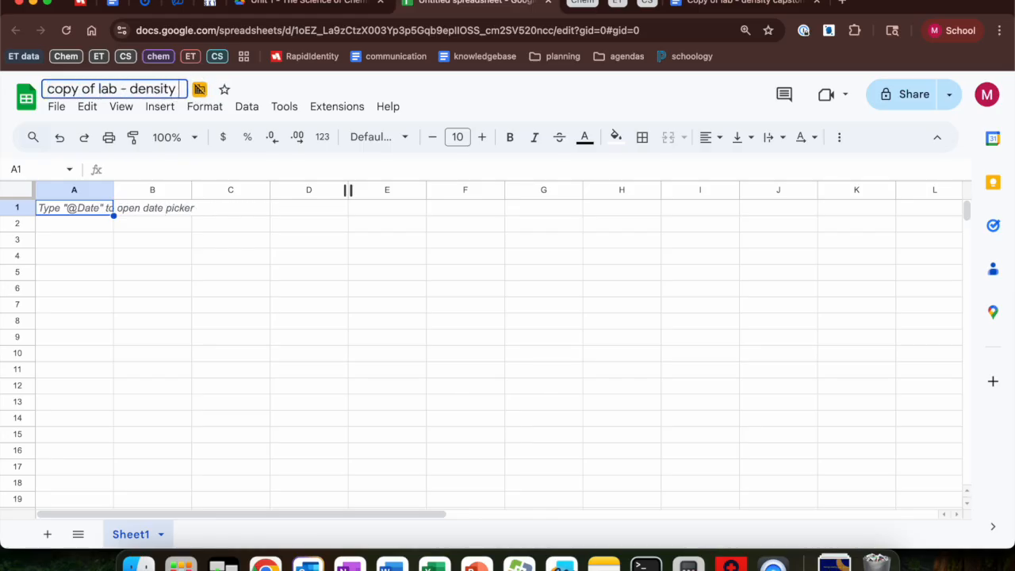
text( capstone)
key(Return)
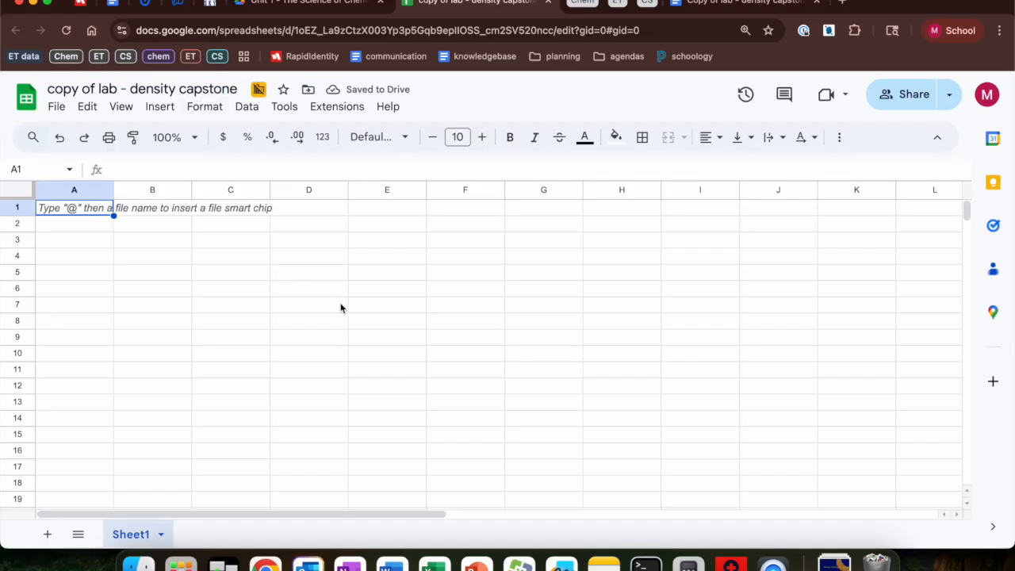
click(277, 306)
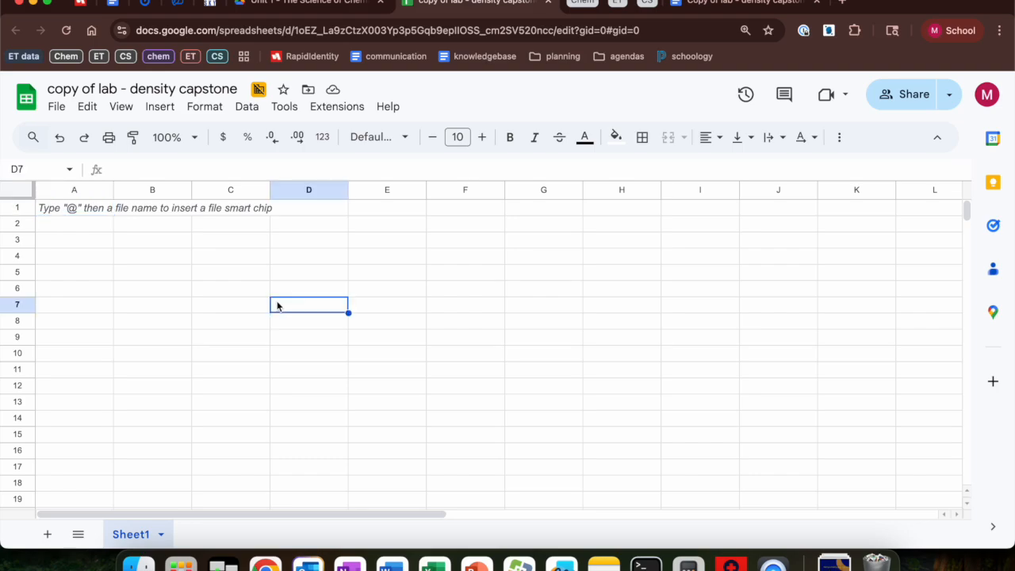
click(453, 370)
click(382, 261)
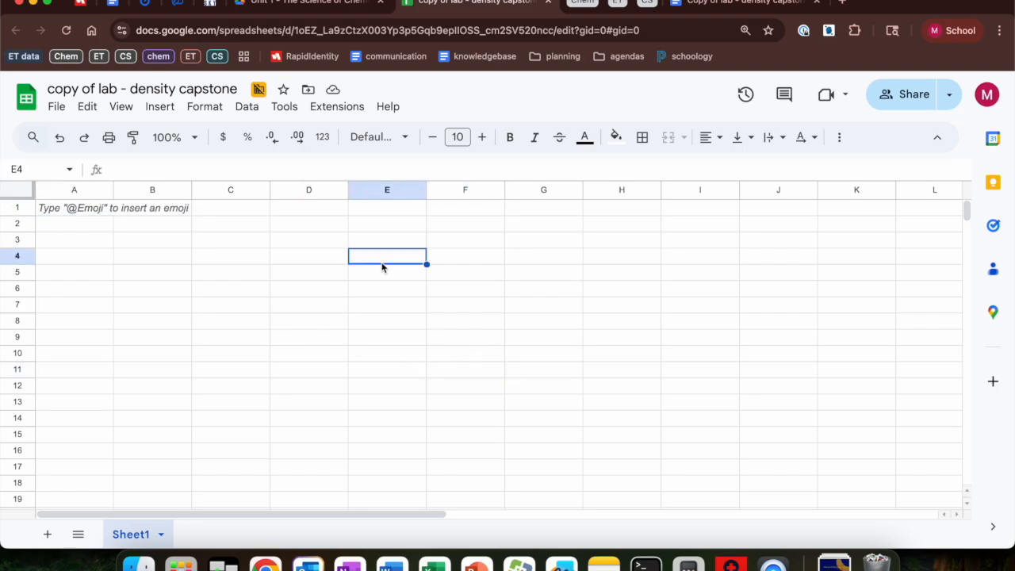
click(320, 343)
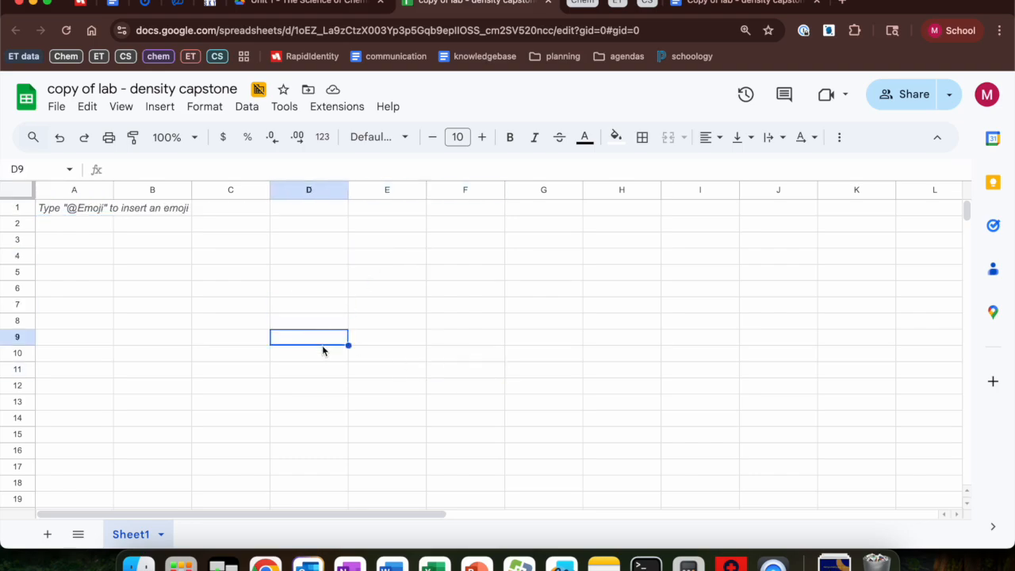
click(241, 305)
click(317, 273)
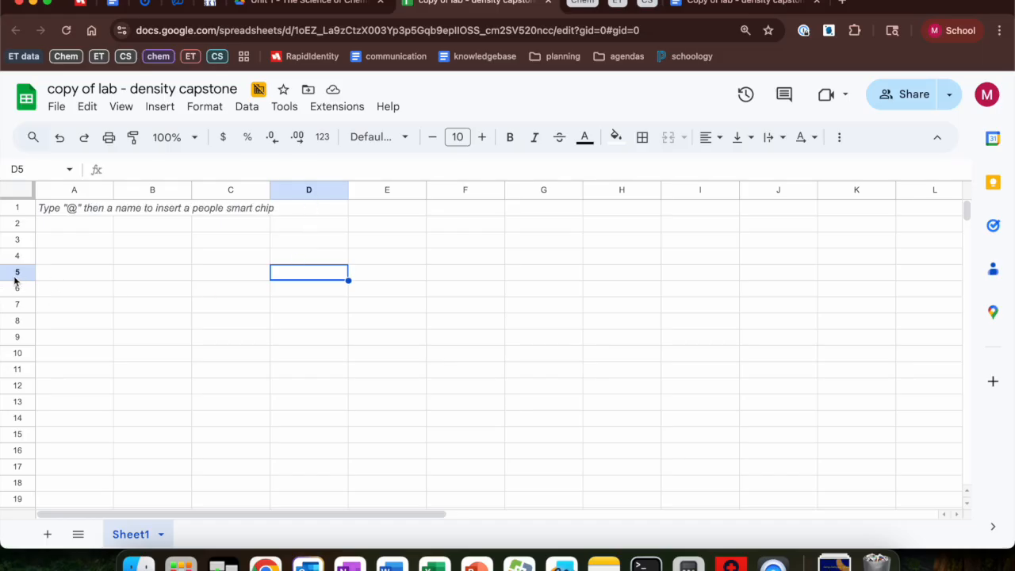
click(304, 322)
click(198, 279)
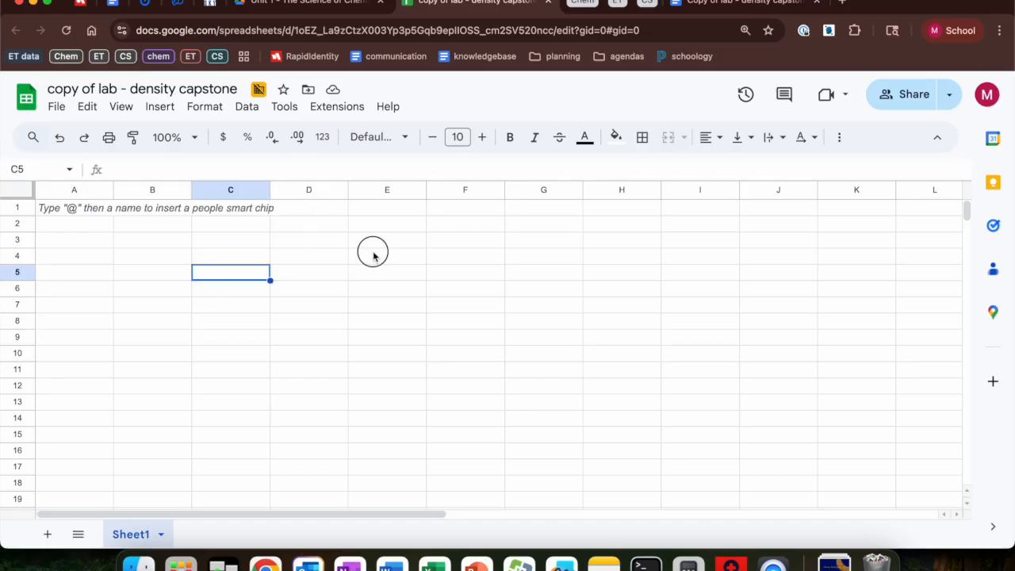
click(391, 289)
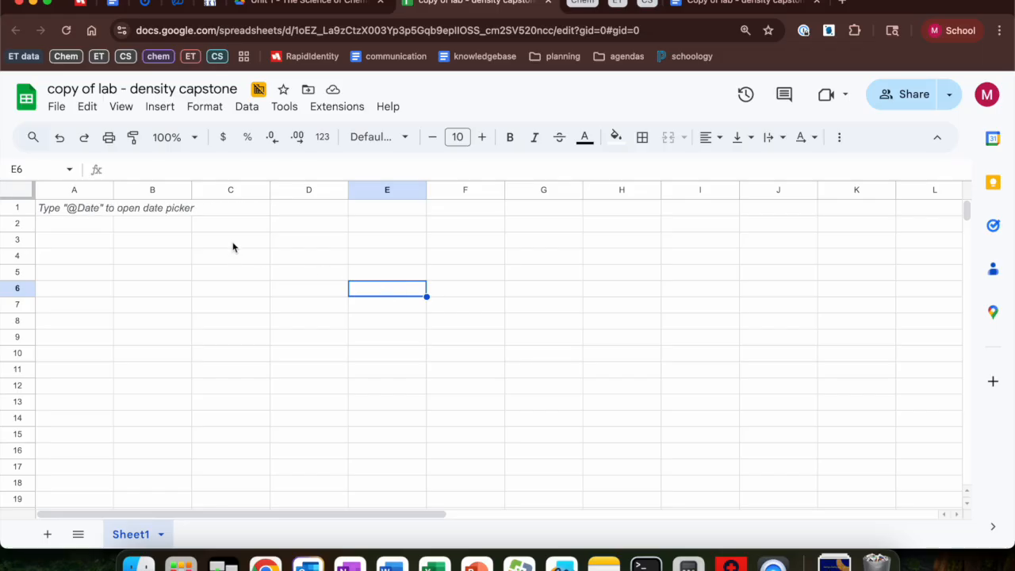
drag(233, 247, 581, 423)
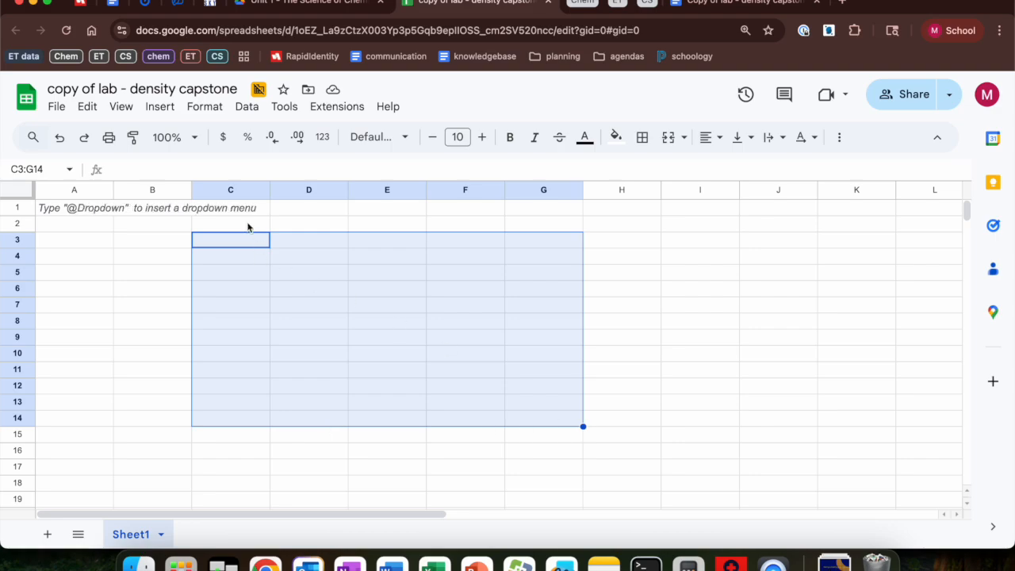
Paste the copied bolt measurements into the spreadsheet starting at cell H5.
click(57, 207)
key(ctrl+Tab)
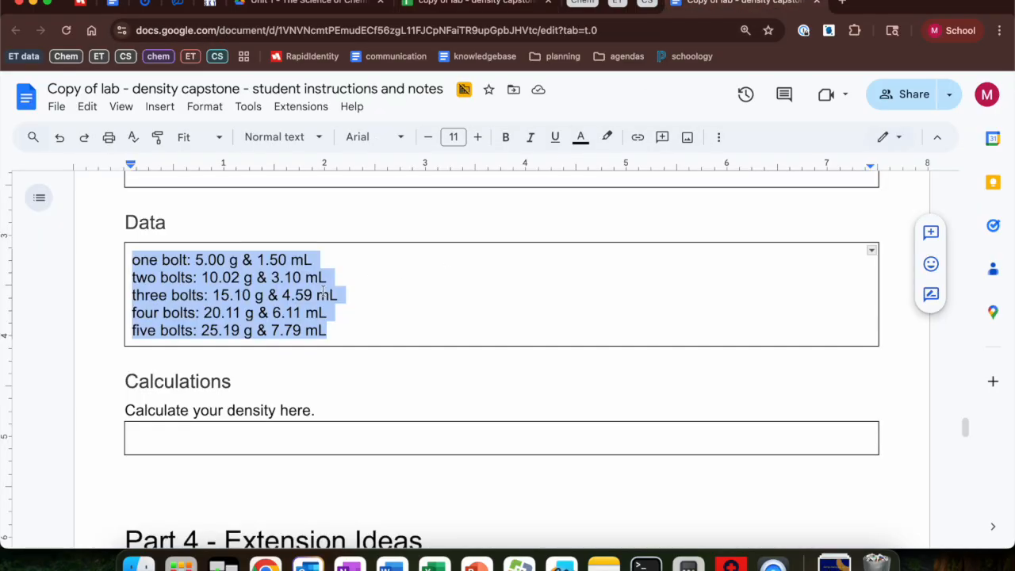
click(449, 7)
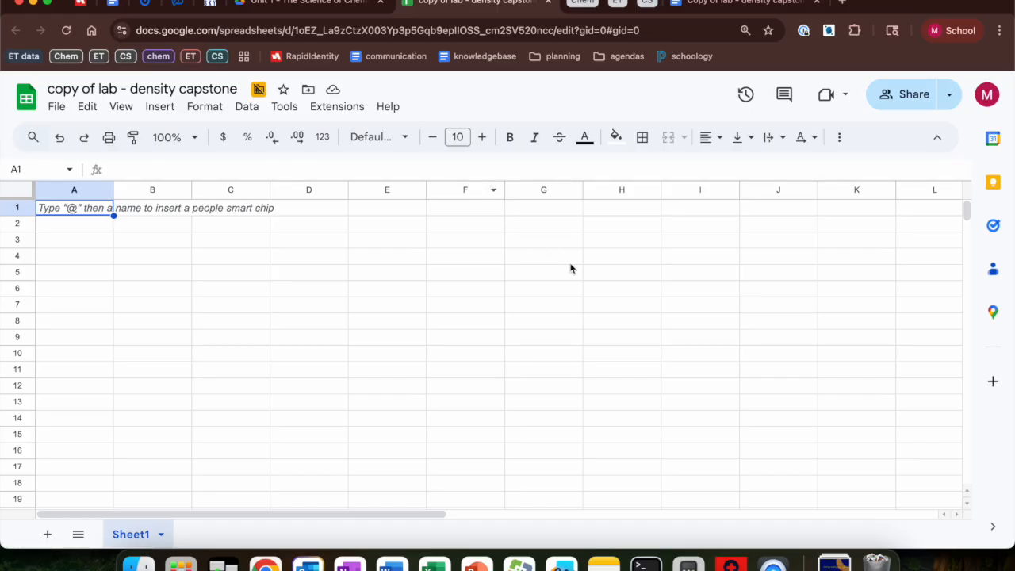
click(608, 274)
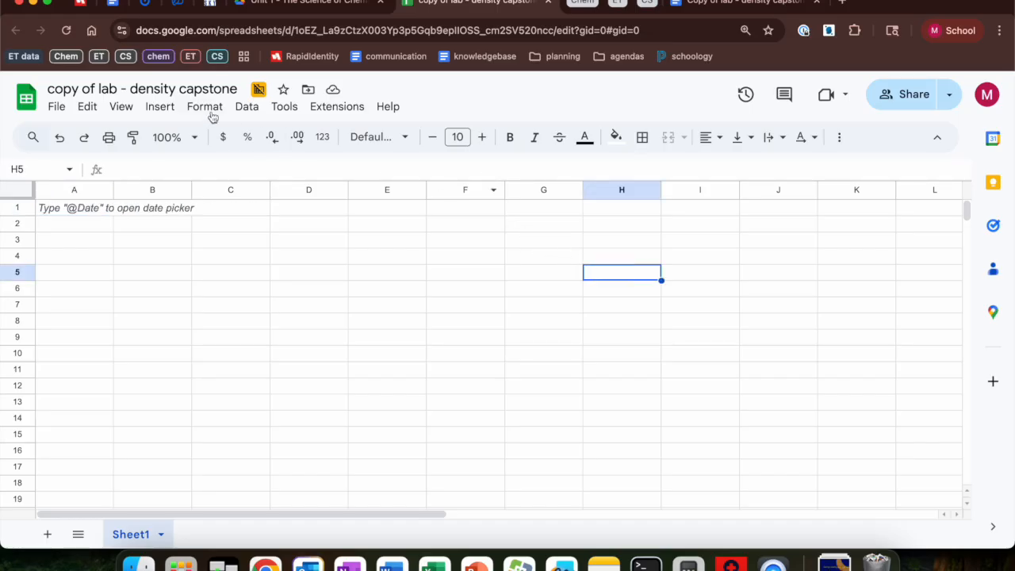
click(87, 106)
click(119, 245)
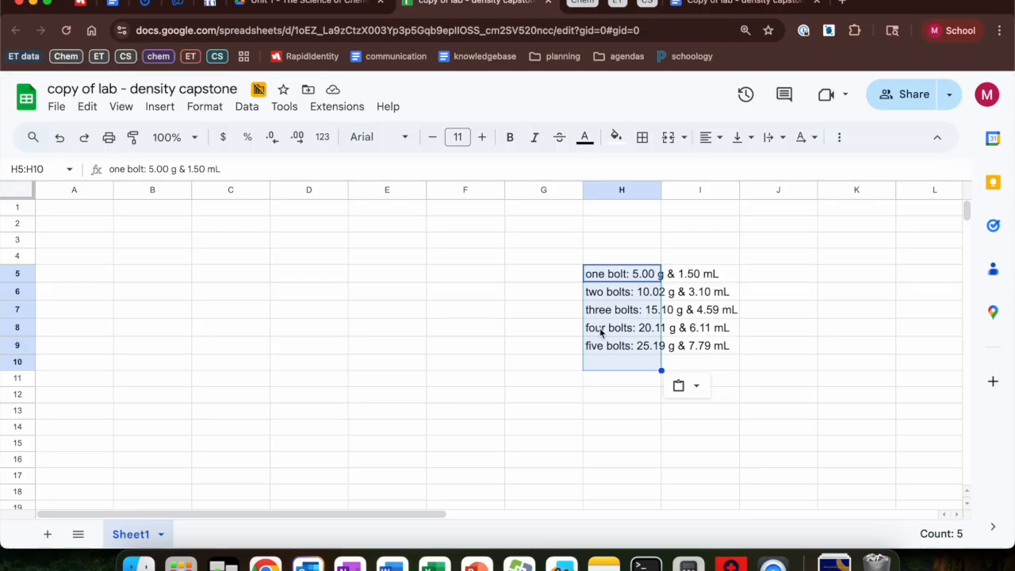
Enter the column headings "x axis" in cell A1 and "y axis" in cell B1.
click(77, 212)
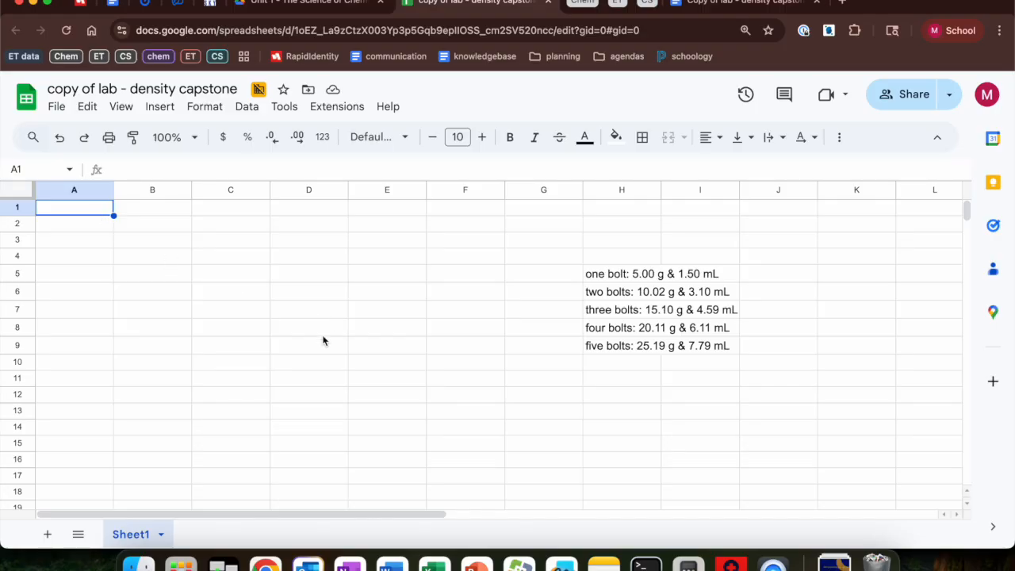
text(x)
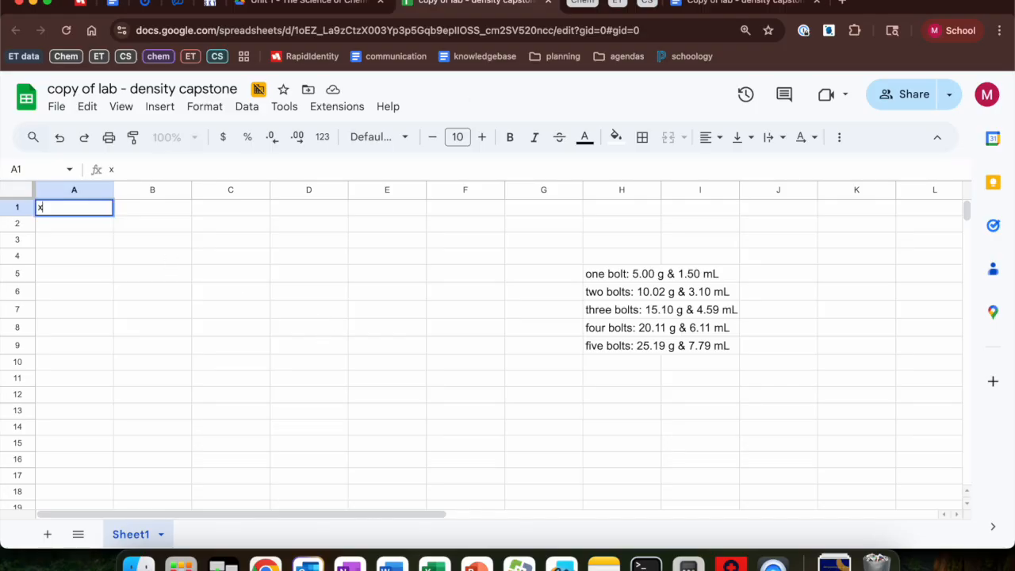
text( axis)
key(Tab)
text(y axis)
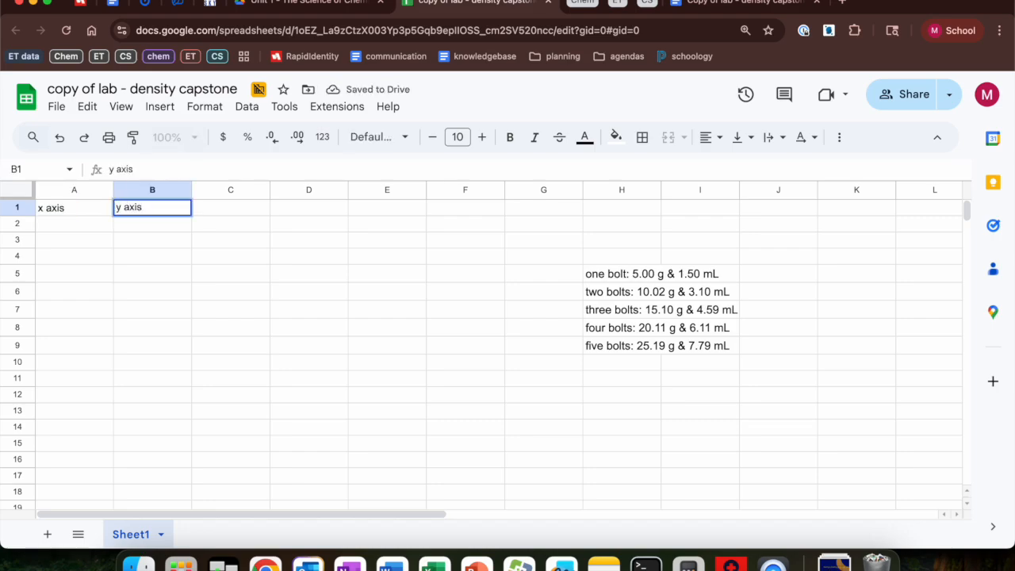
Re-enter the "x axis" heading in cell A1.
click(77, 210)
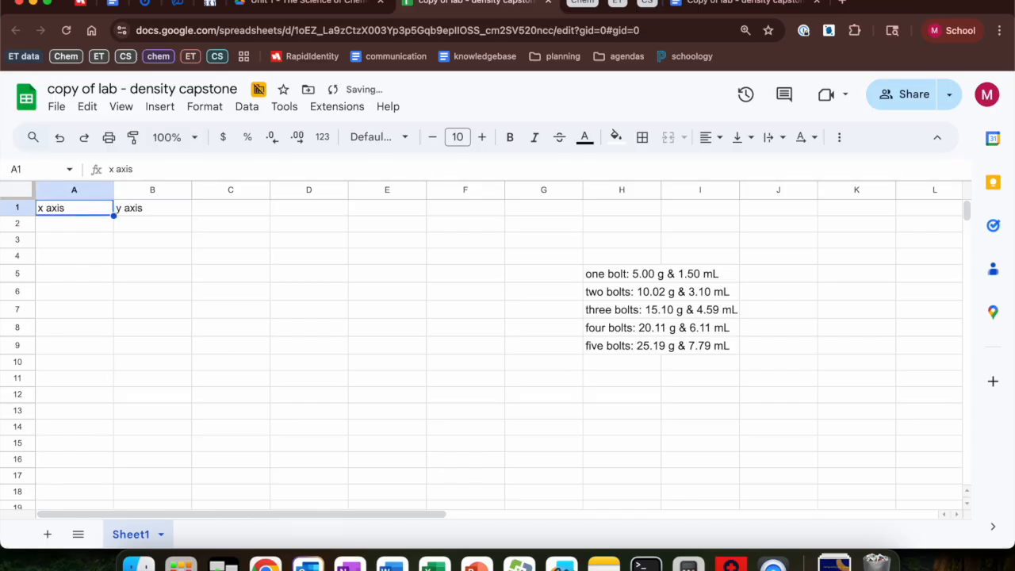
text(xa)
key(BackSpace)
text(axis)
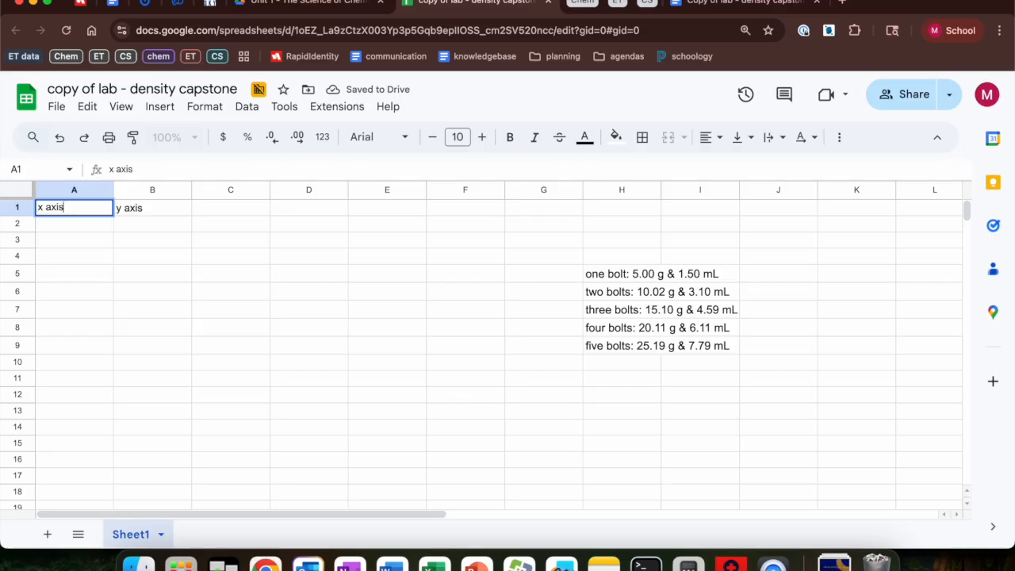
key(Return)
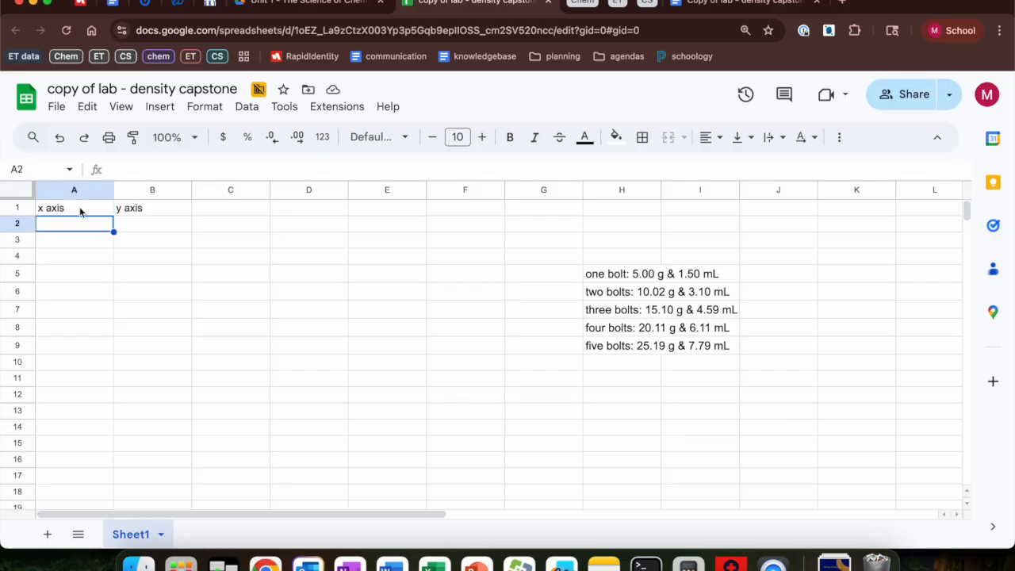
click(98, 211)
text(x axis)
key(Tab)
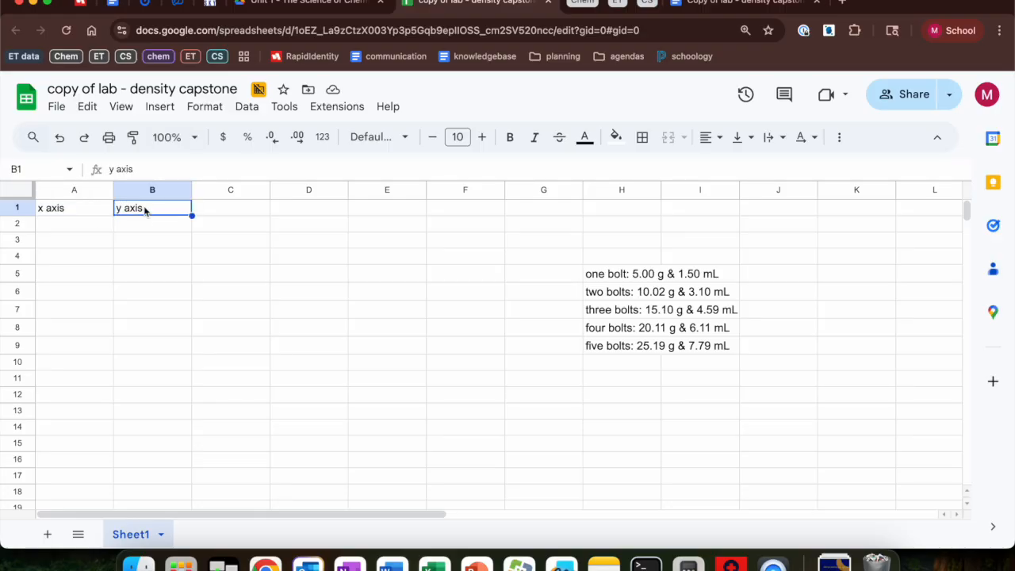
Enter the notes "density = mass / volume" in cell E2 and "slope = rise / run" in cell E3.
click(68, 231)
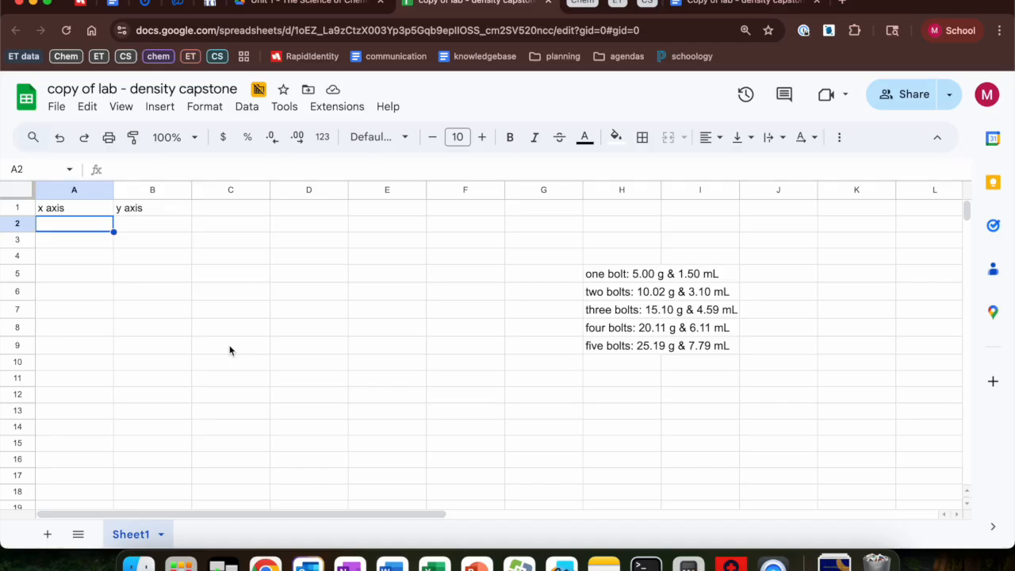
click(411, 222)
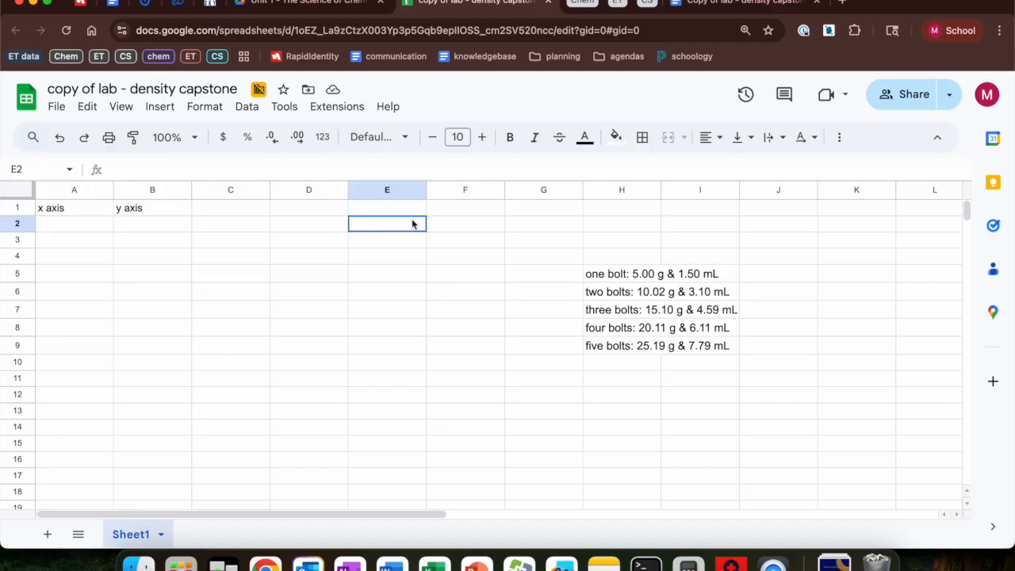
text(density =)
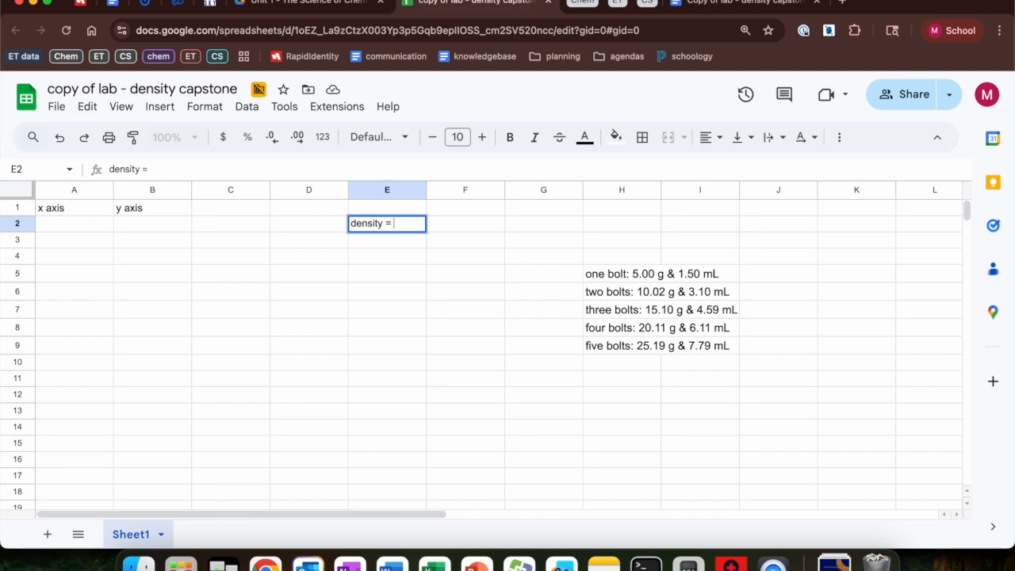
text( maxs / volume)
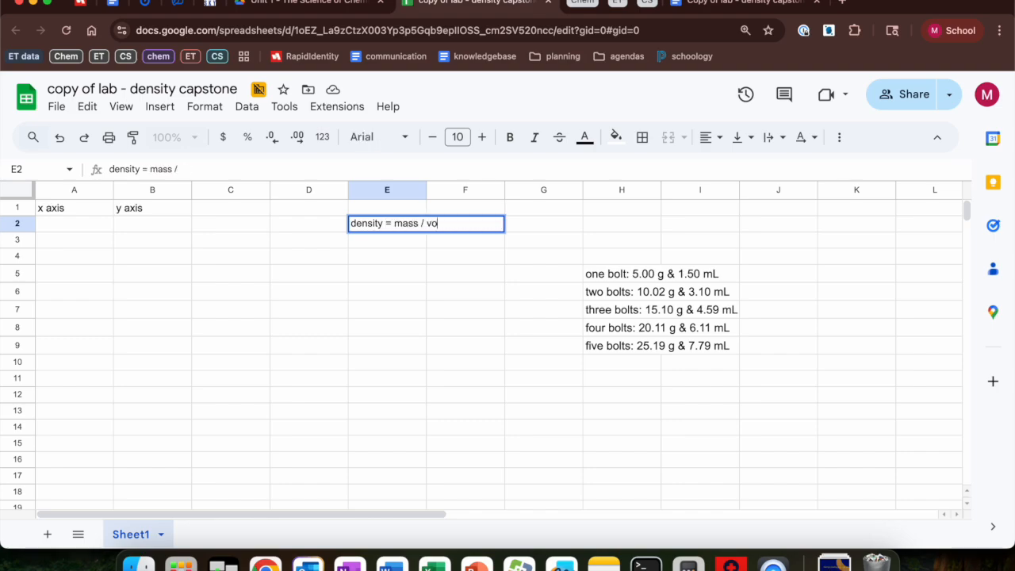
key(Return)
text(slope = rise / run)
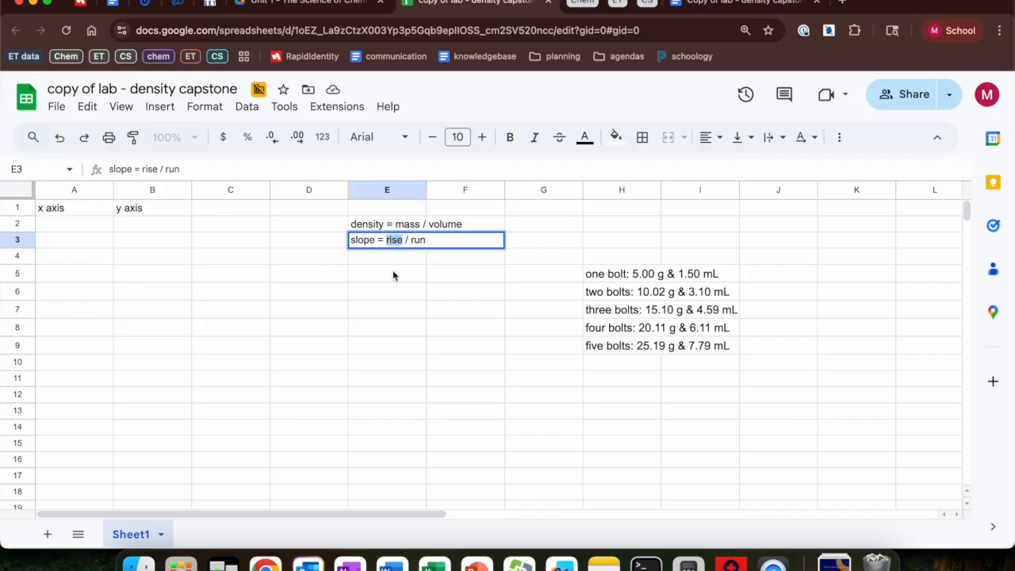
click(412, 224)
double_click(408, 224)
double_click(406, 224)
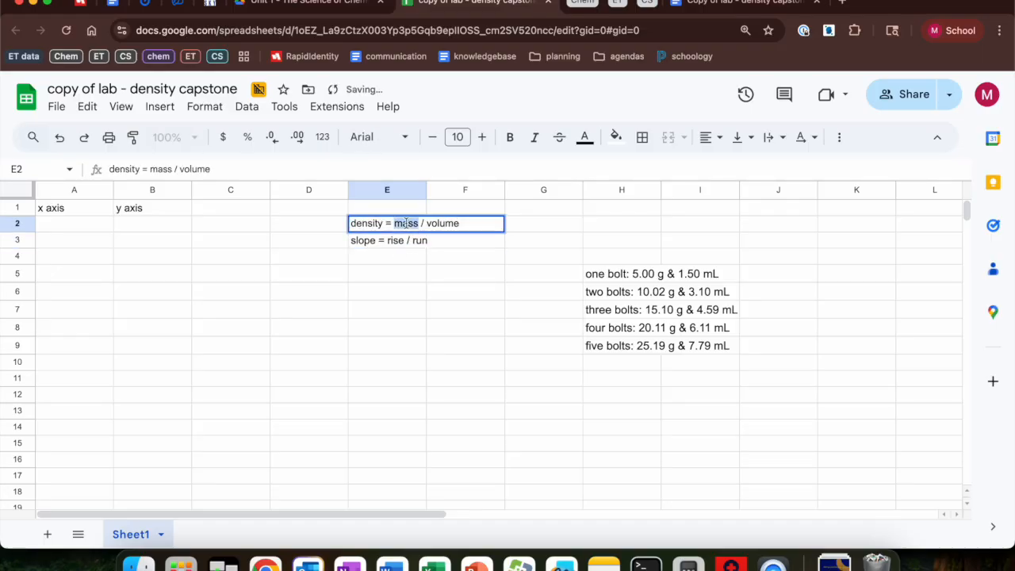
Enter the column labels "mass (g)" in cell B2 and "volume (cm3)" in cell A2.
click(176, 230)
text(mass (g))
key(Return)
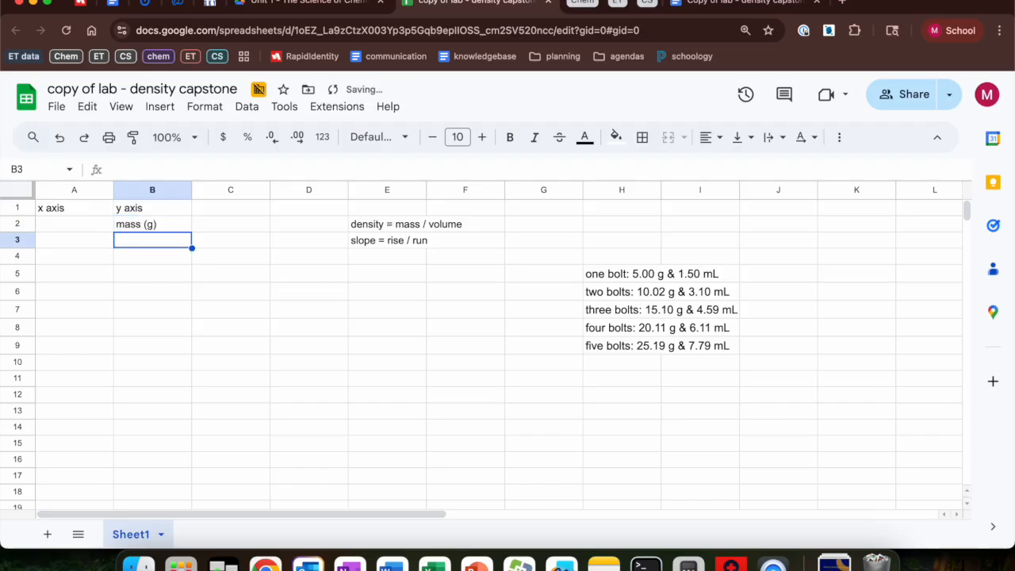
click(65, 227)
text(volume (mL)
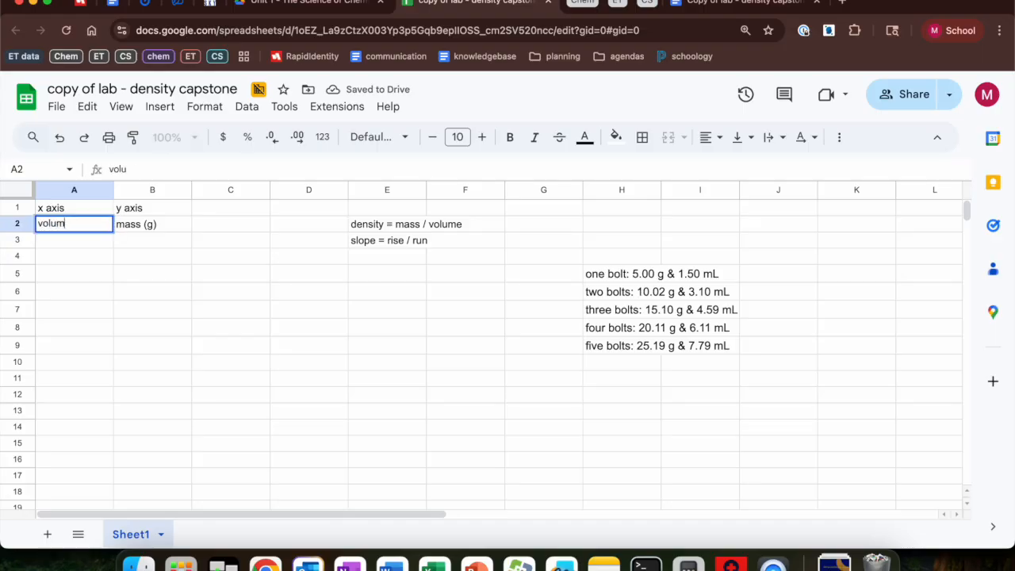
key(BackSpace)
key(BackSpace)
text(cm3)
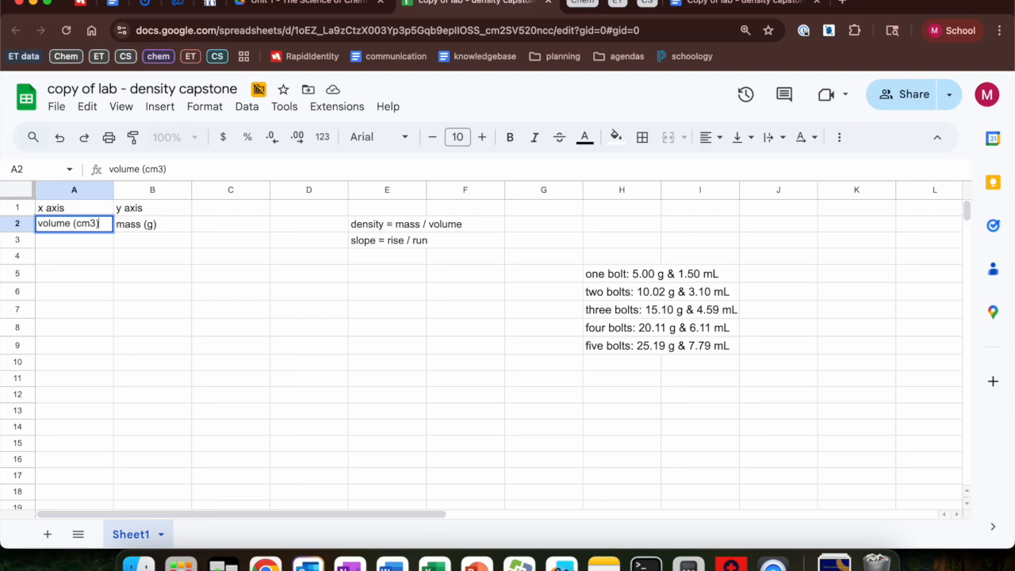
key(Return)
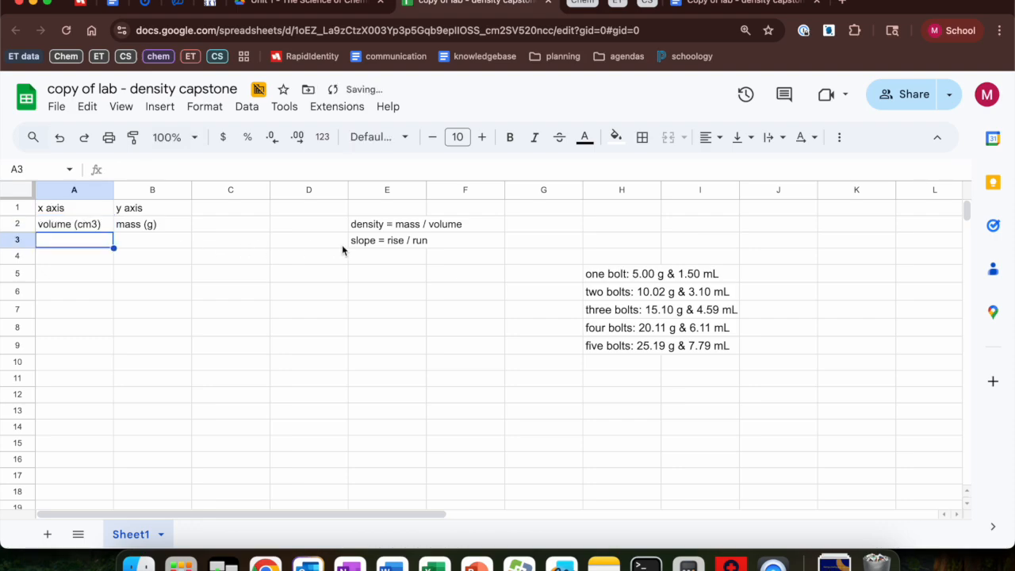
Delete the density and slope notes from cells E2:E3.
drag(366, 227, 368, 246)
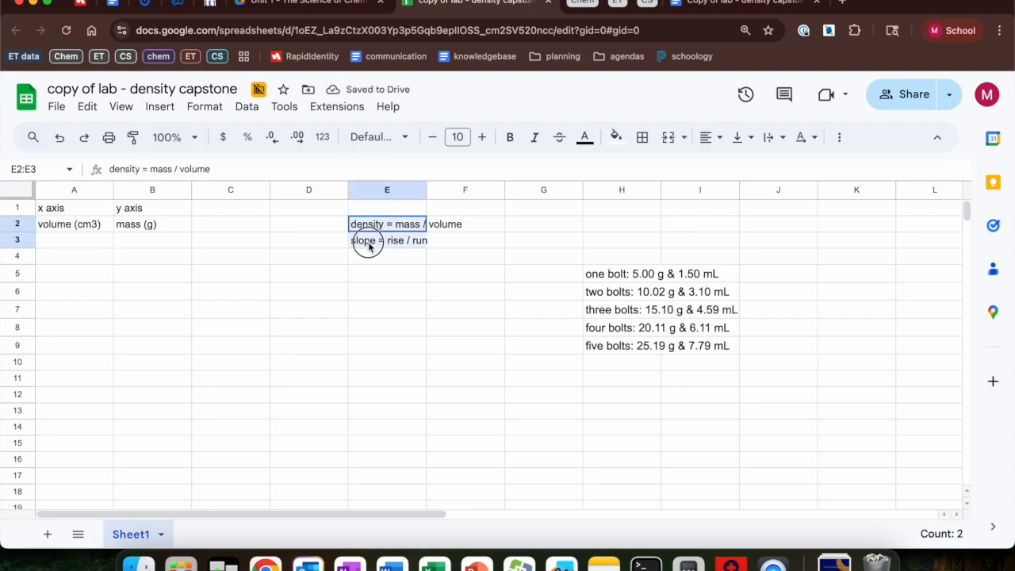
click(345, 226)
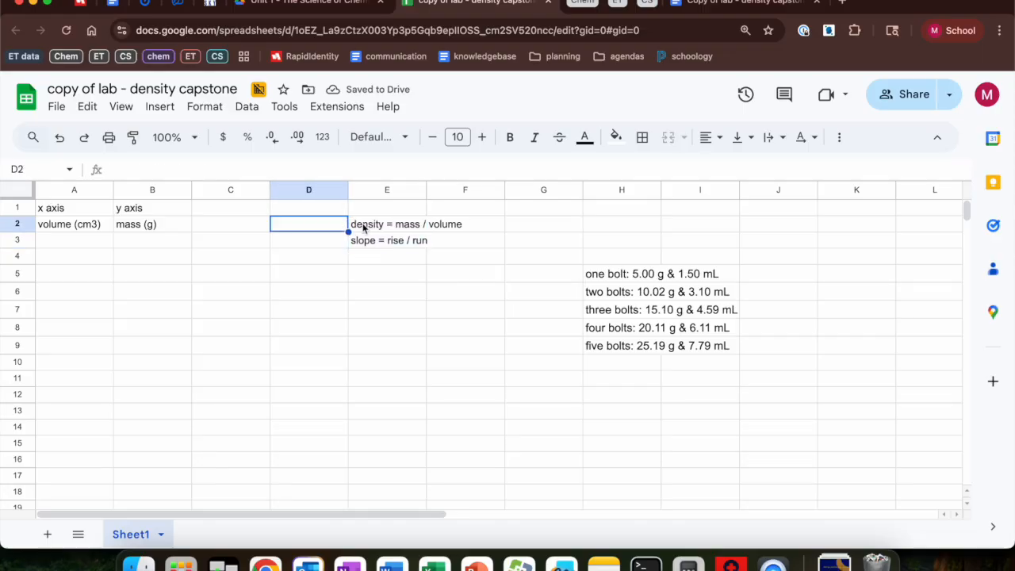
click(368, 226)
drag(369, 226, 373, 250)
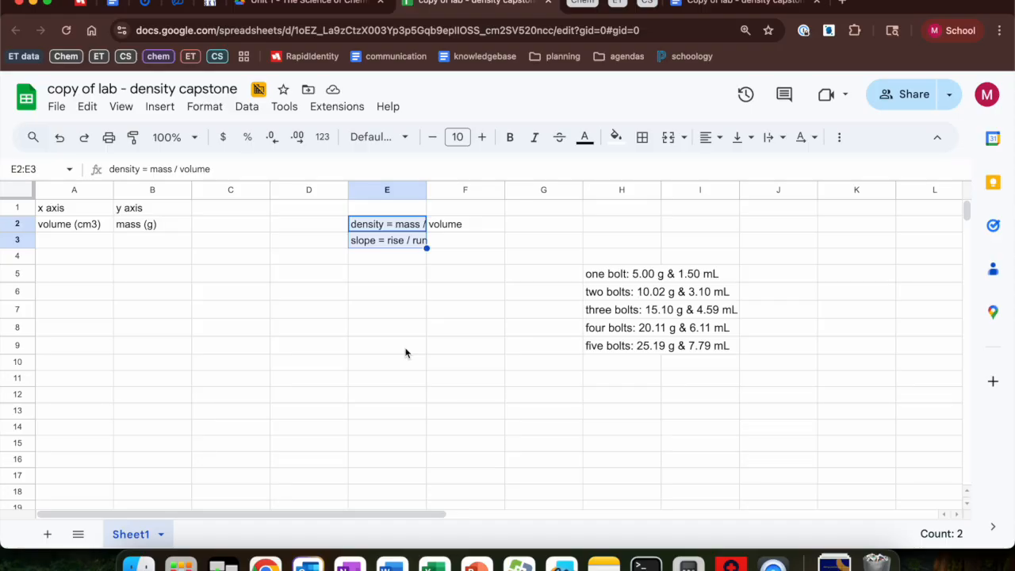
key(BackSpace)
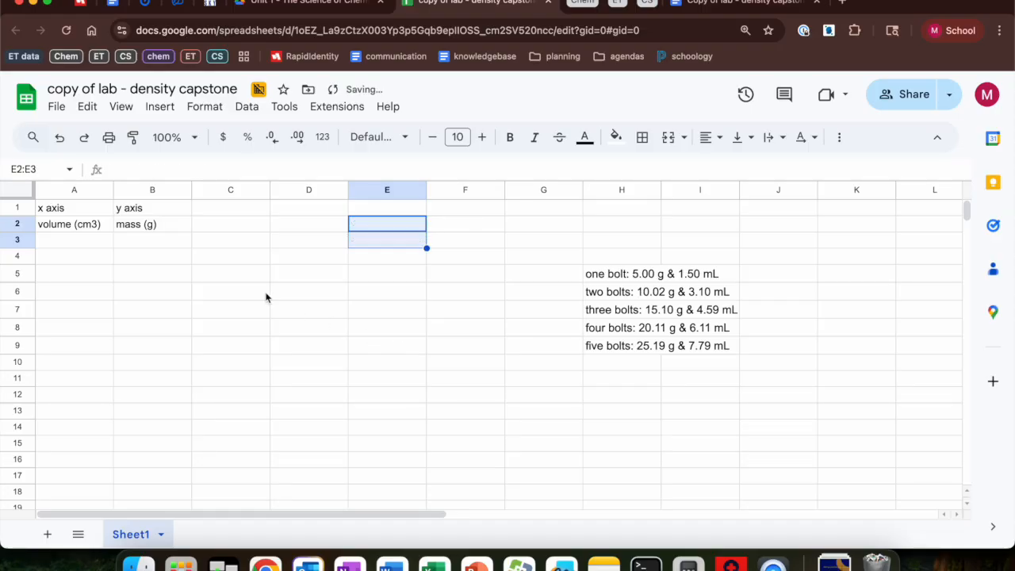
Make the headings in A1:B2 bold and add a bottom border beneath them.
click(54, 211)
drag(55, 211, 136, 229)
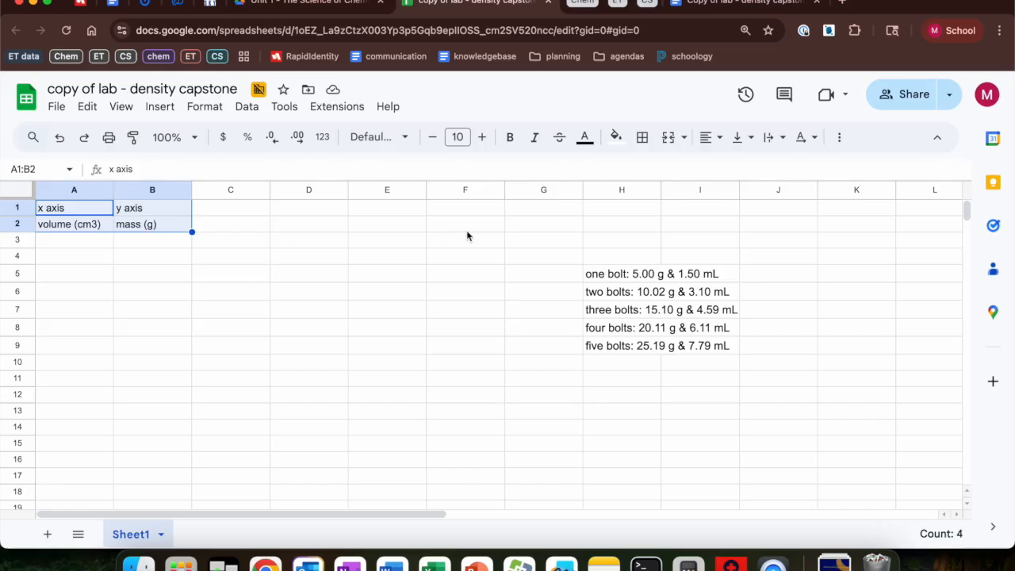
click(512, 139)
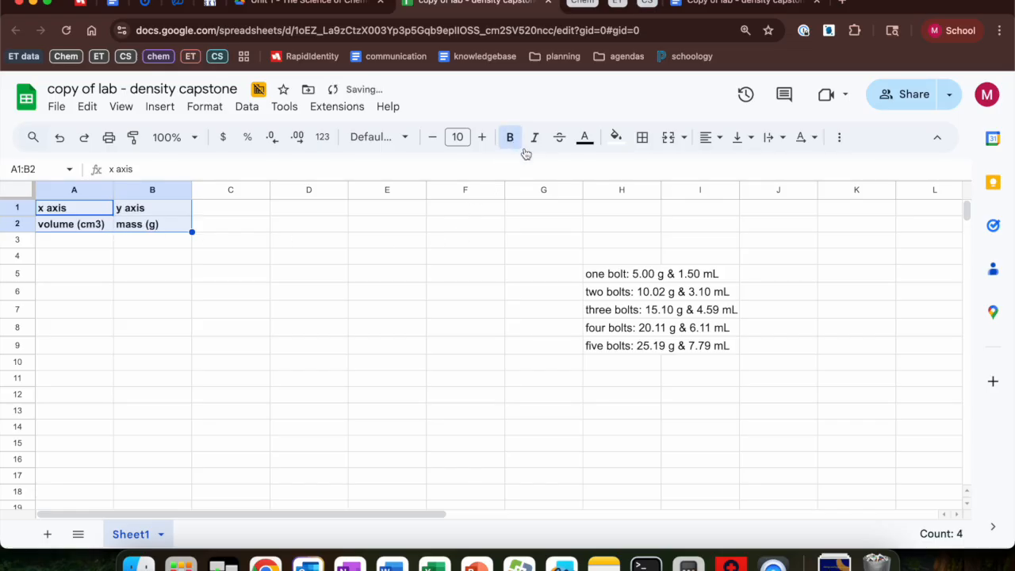
click(642, 139)
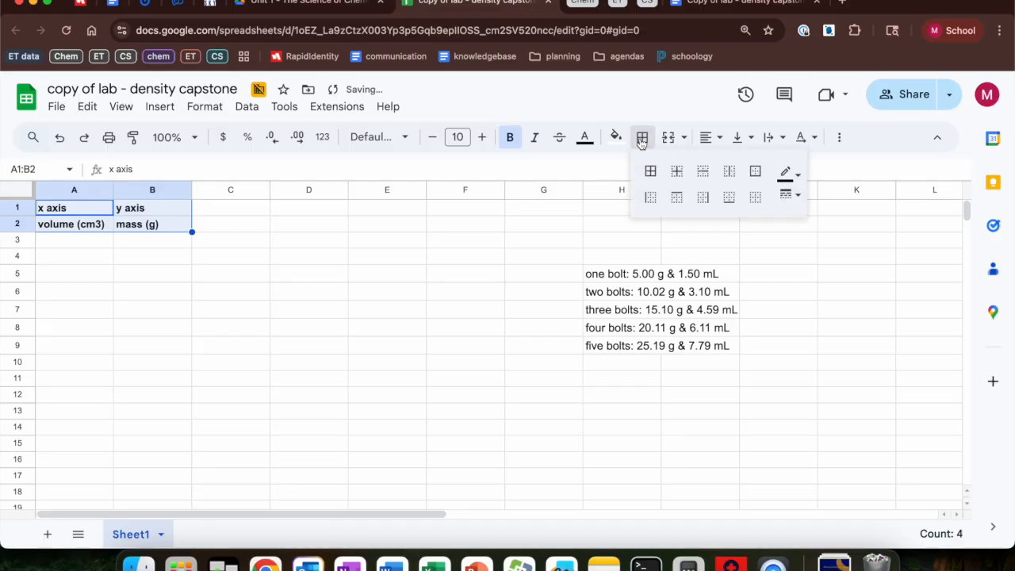
click(729, 196)
click(212, 310)
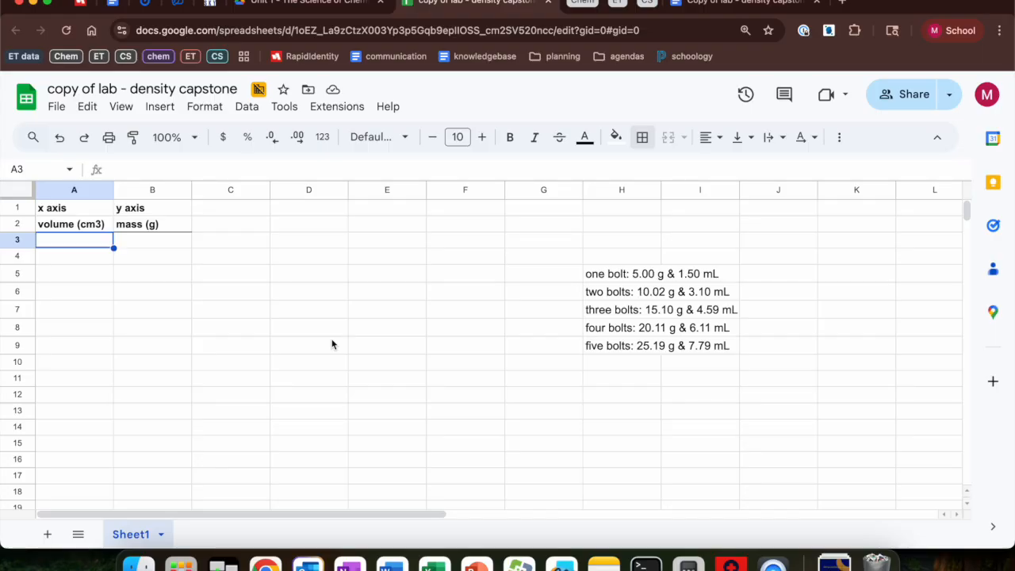
Enter the bolt volumes 1.50, 3.10, 4.59, 6.11 and 7.79 in cells A3 to A7.
text(1.50)
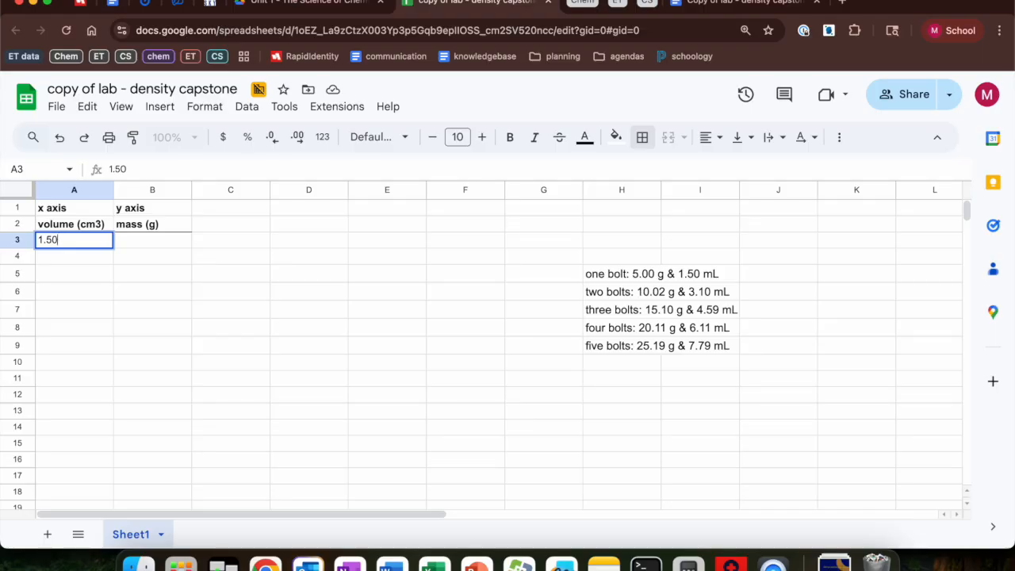
key(Return)
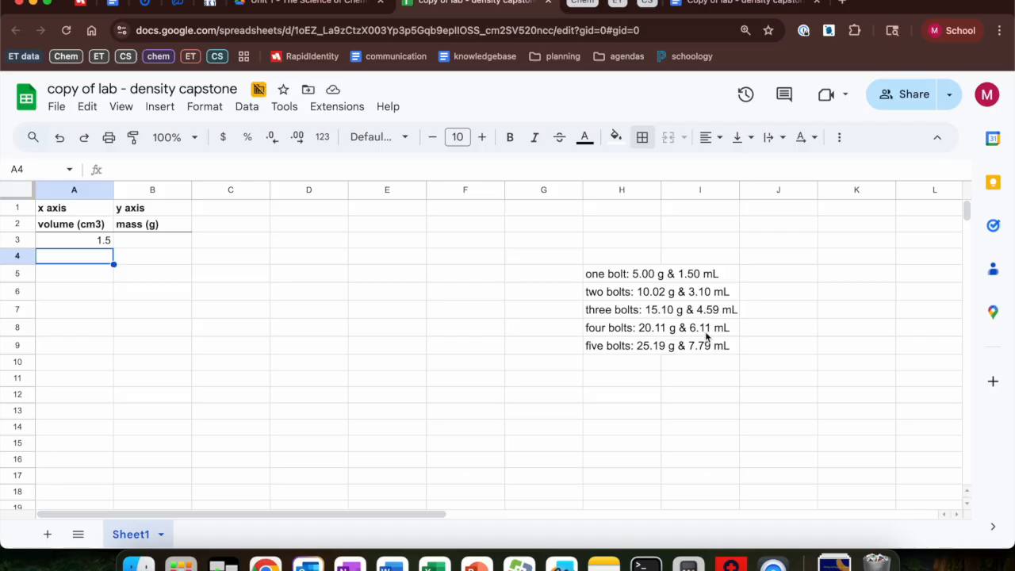
text(3.10)
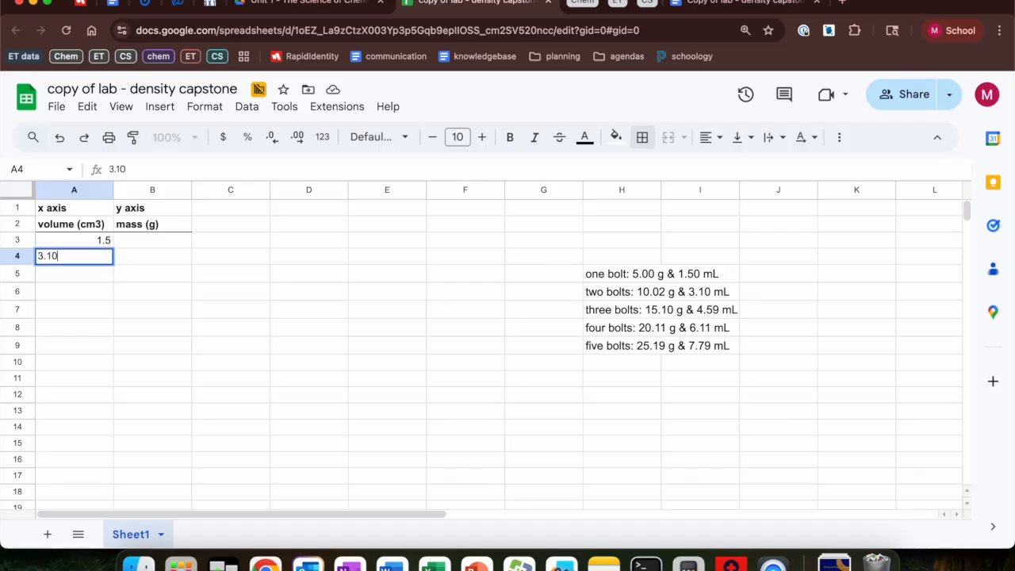
key(Return)
text(4.59)
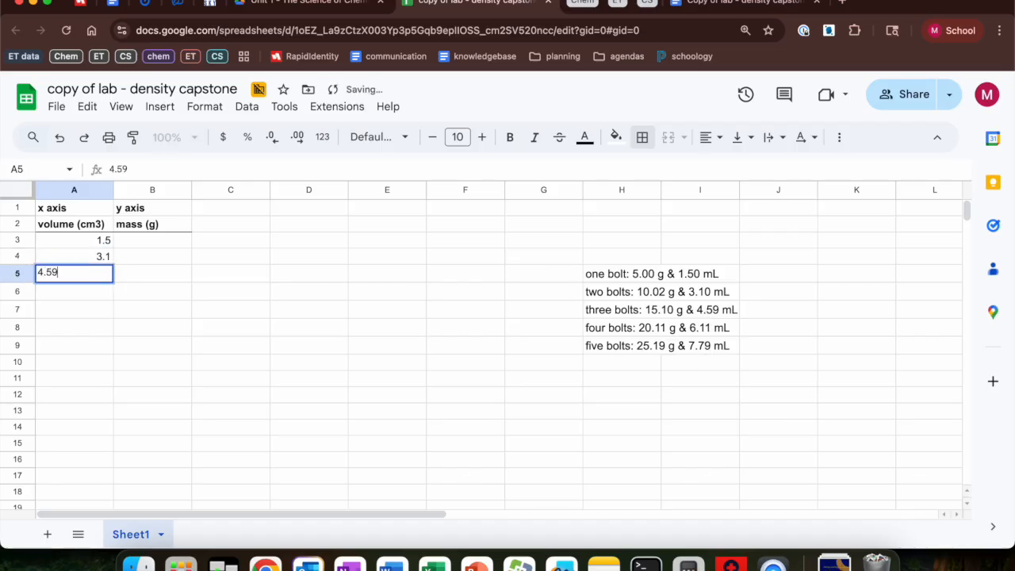
key(Return)
text(6.11)
key(Return)
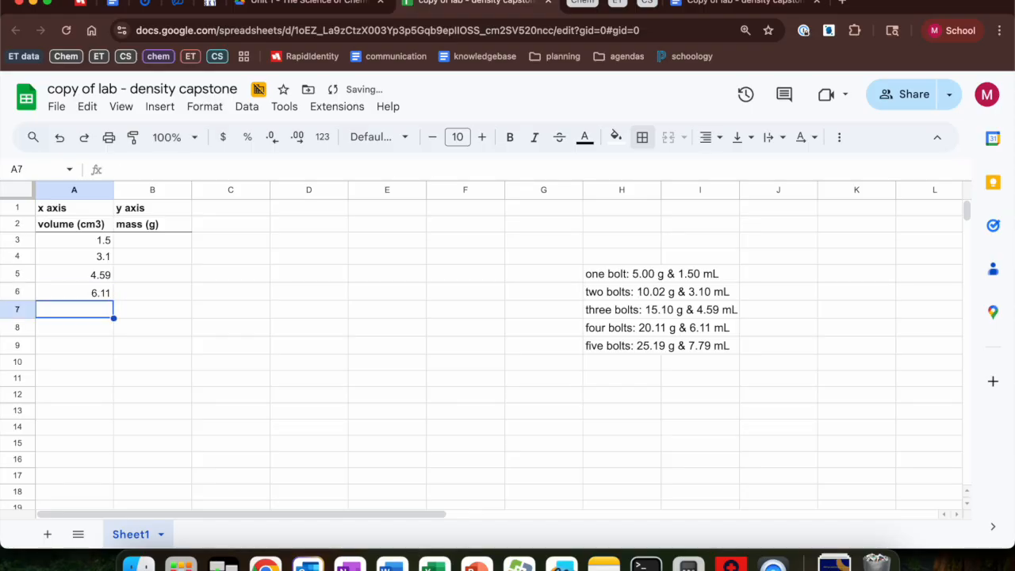
text(7.79)
key(Return)
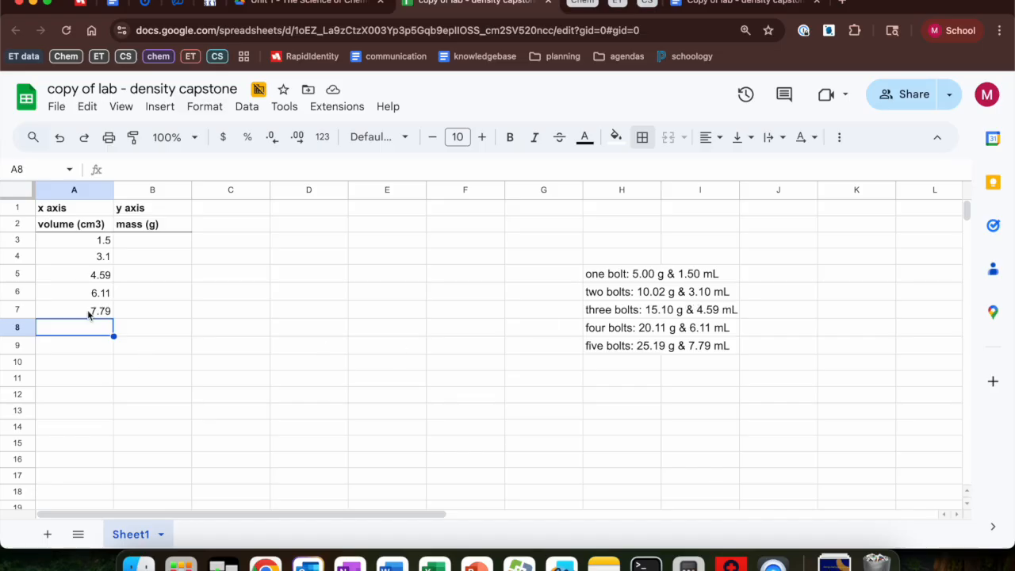
Enter the bolt masses 5.00, 10.02, 15.10, 20.11 and 25.19 in cells B3 to B7.
click(138, 245)
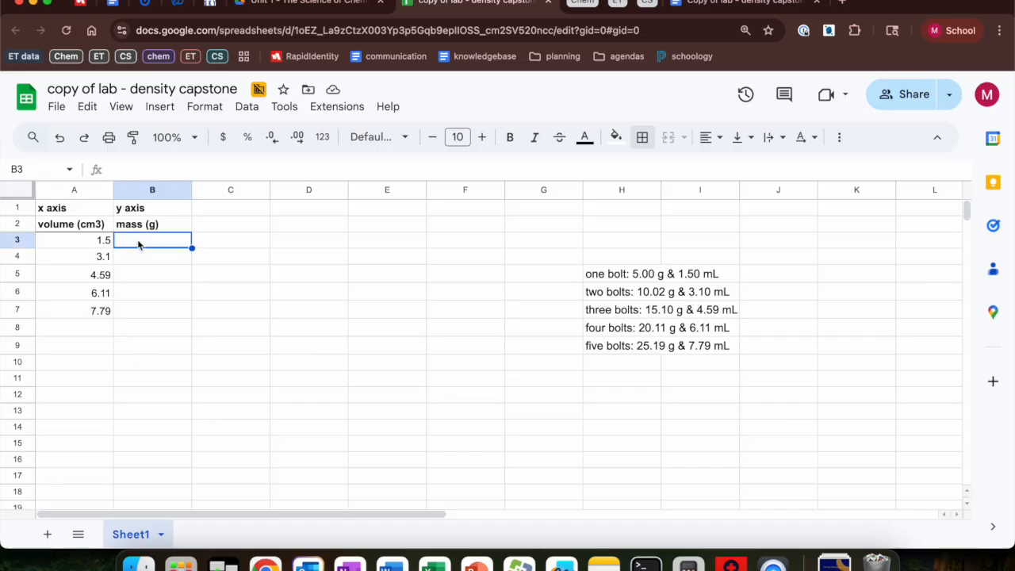
text(5.00)
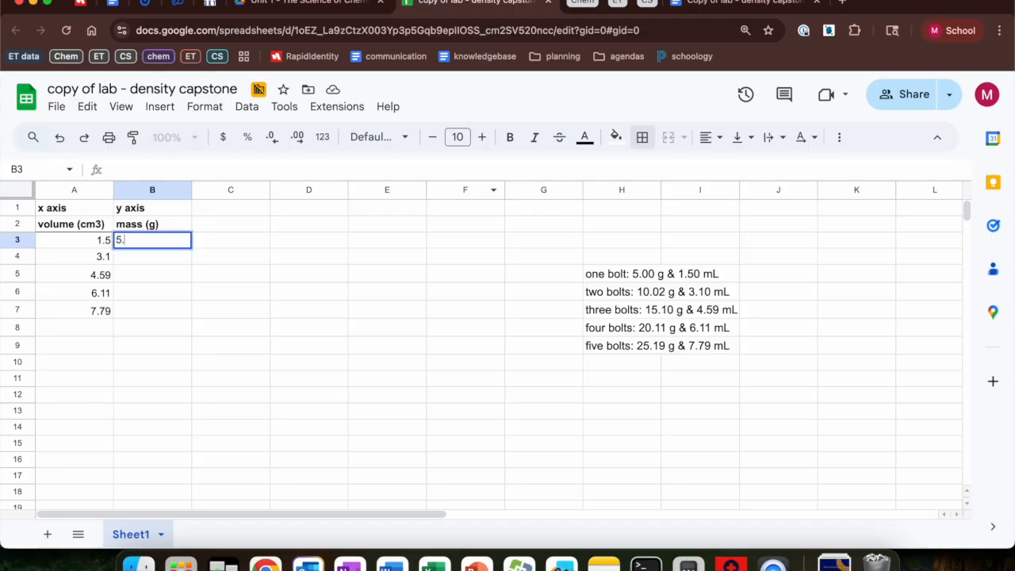
key(Return)
text(10.02)
key(Return)
text(15.10)
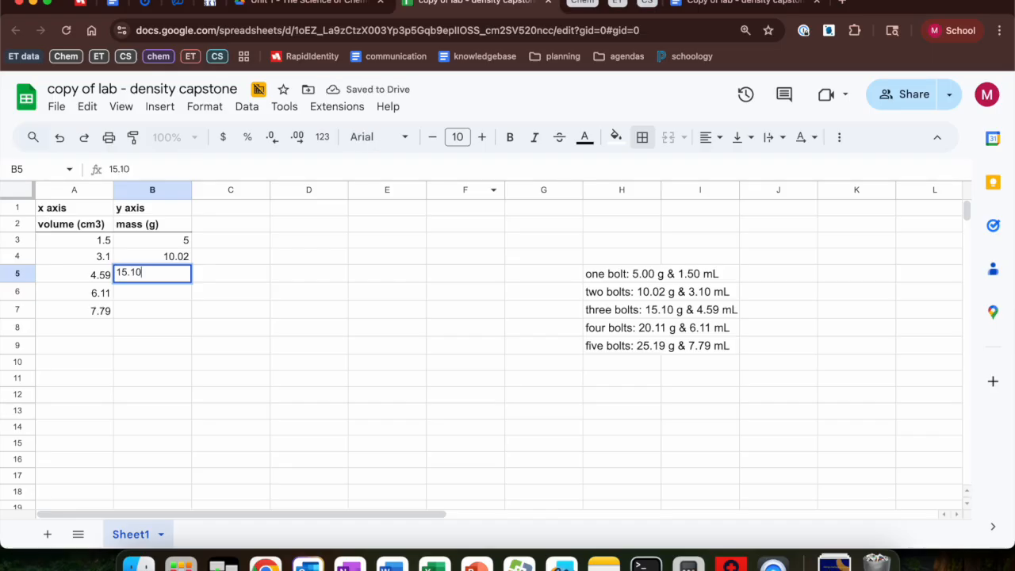
key(Return)
text(20.11)
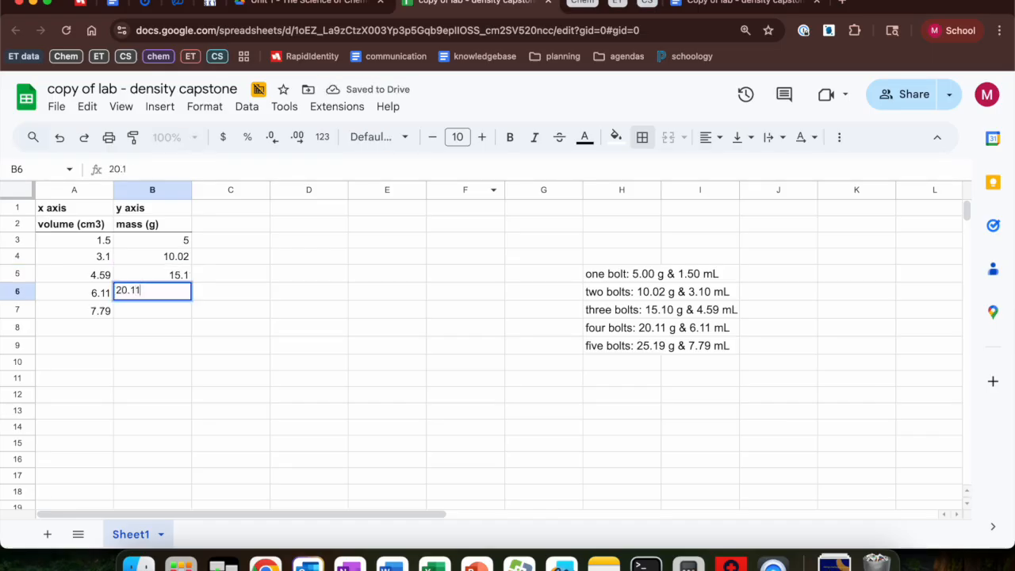
key(Return)
text(25.19)
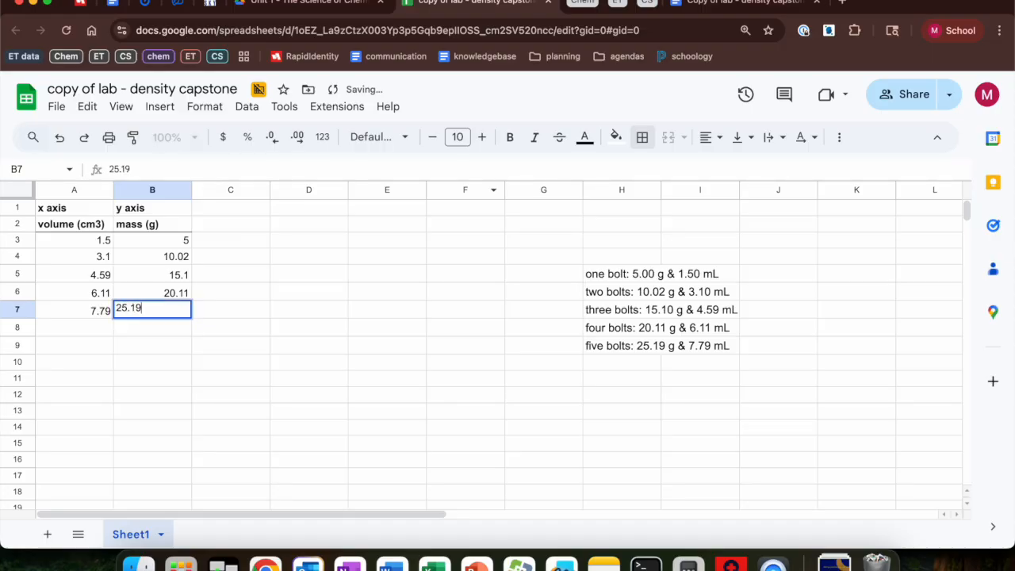
key(Return)
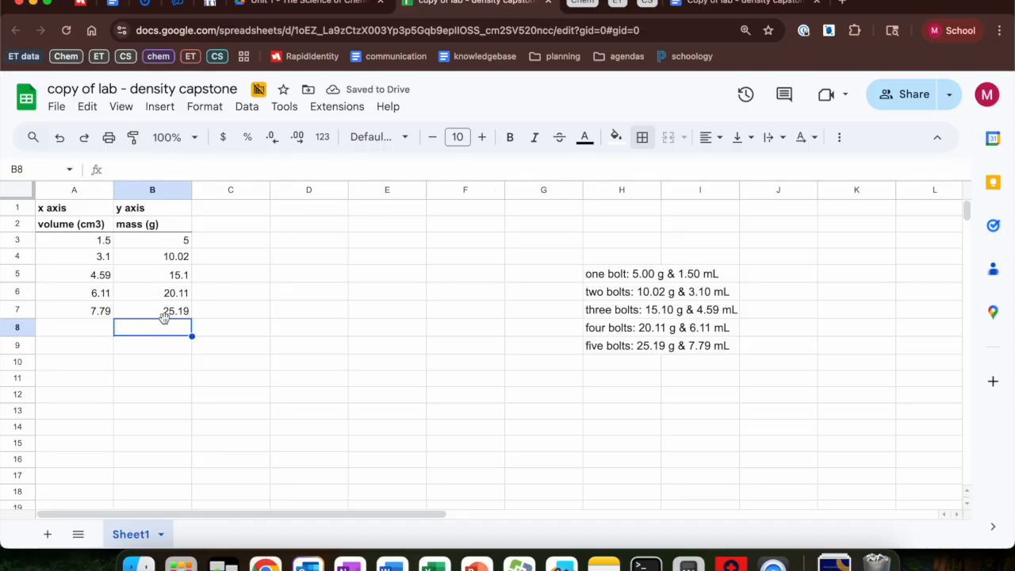
Delete the pasted bolt measurements from cells H5:H9.
drag(90, 245, 158, 323)
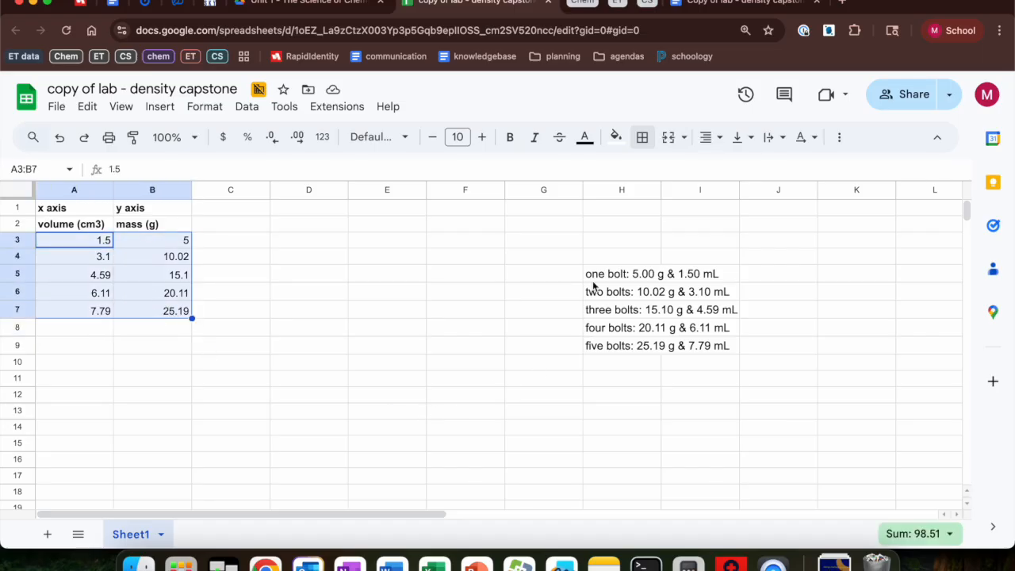
drag(594, 275, 597, 354)
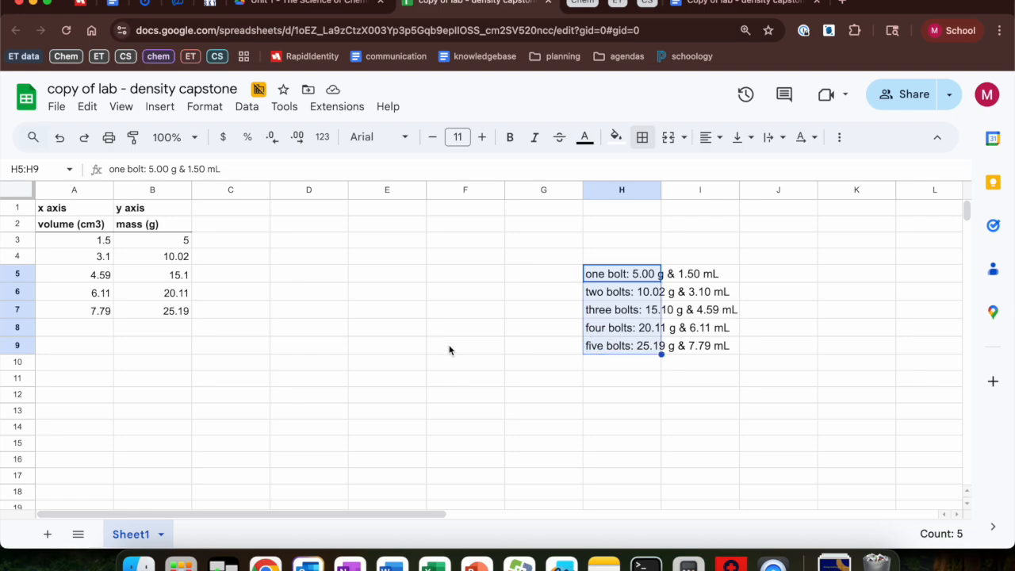
key(Delete)
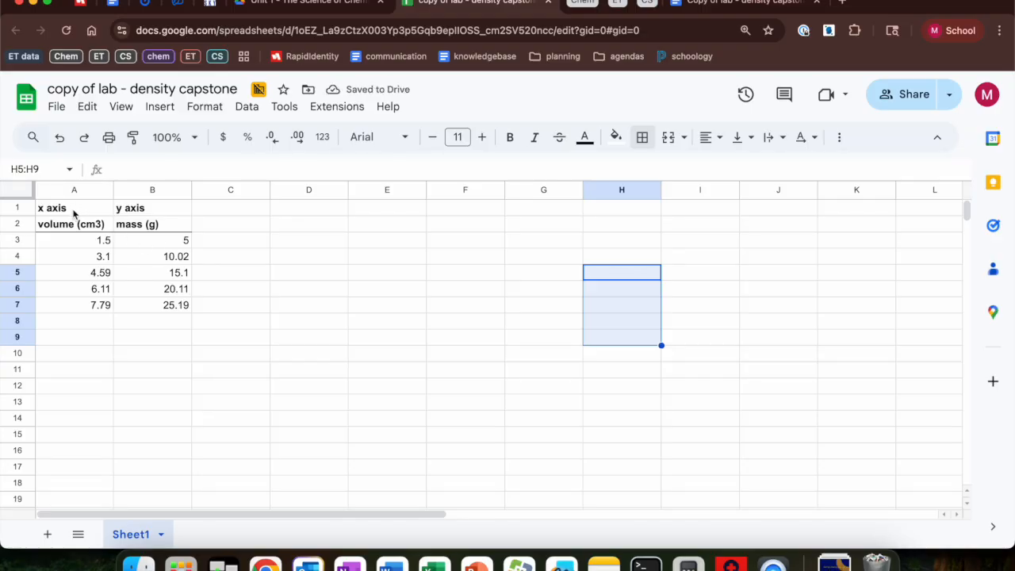
drag(76, 207, 159, 311)
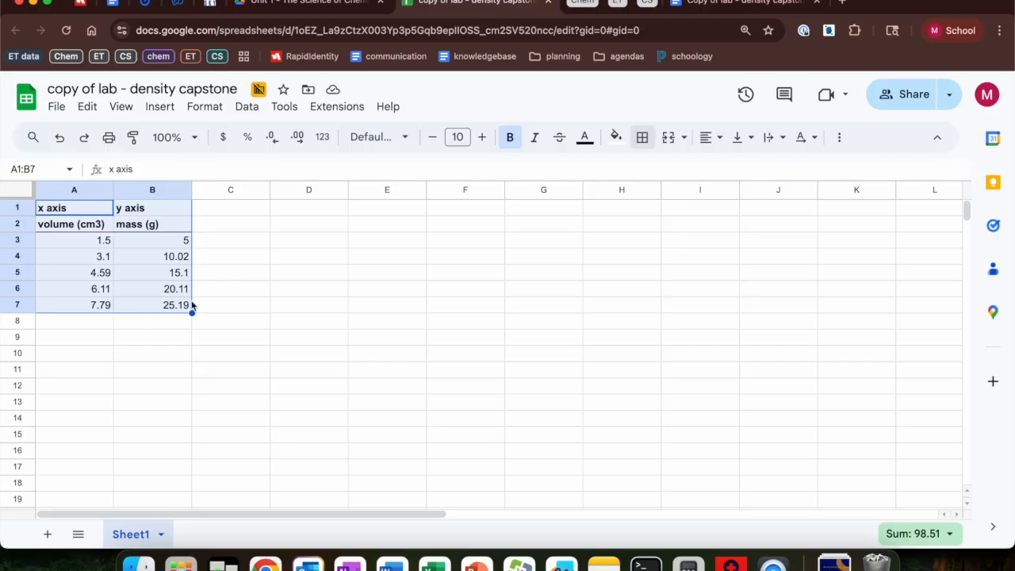
click(314, 321)
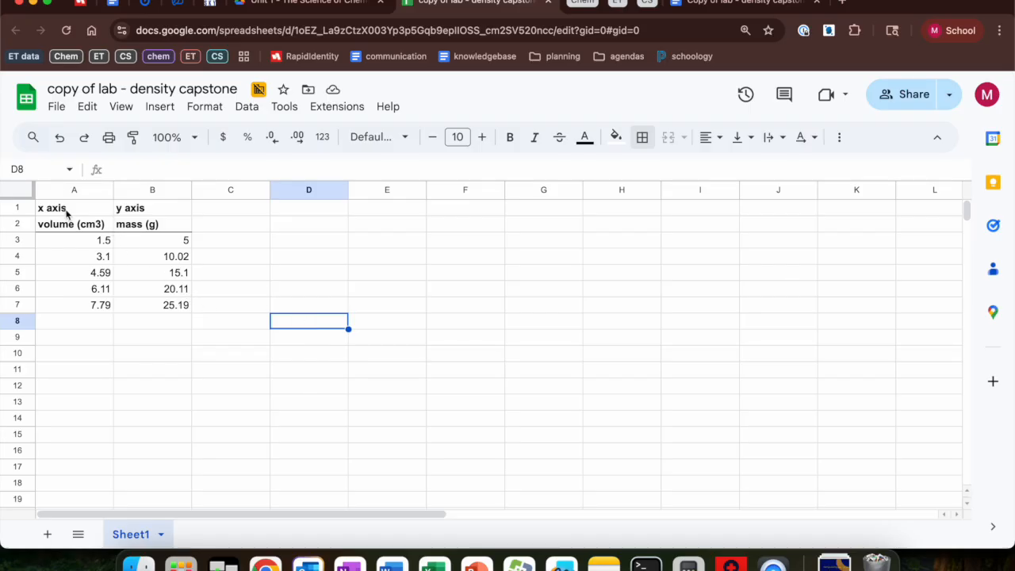
Insert a scatter chart from the volume and mass table in A1:B7.
drag(74, 209, 153, 310)
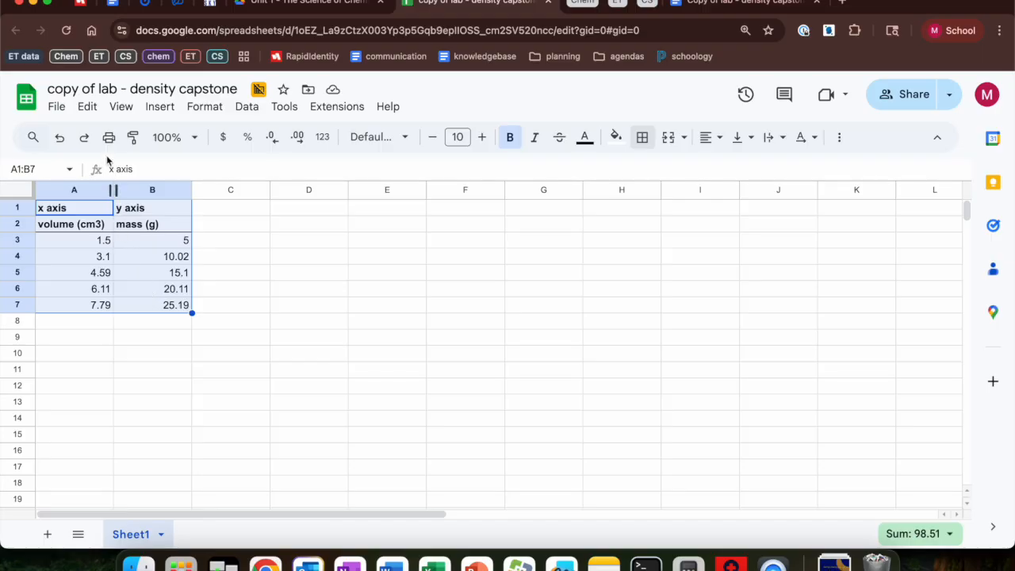
click(157, 106)
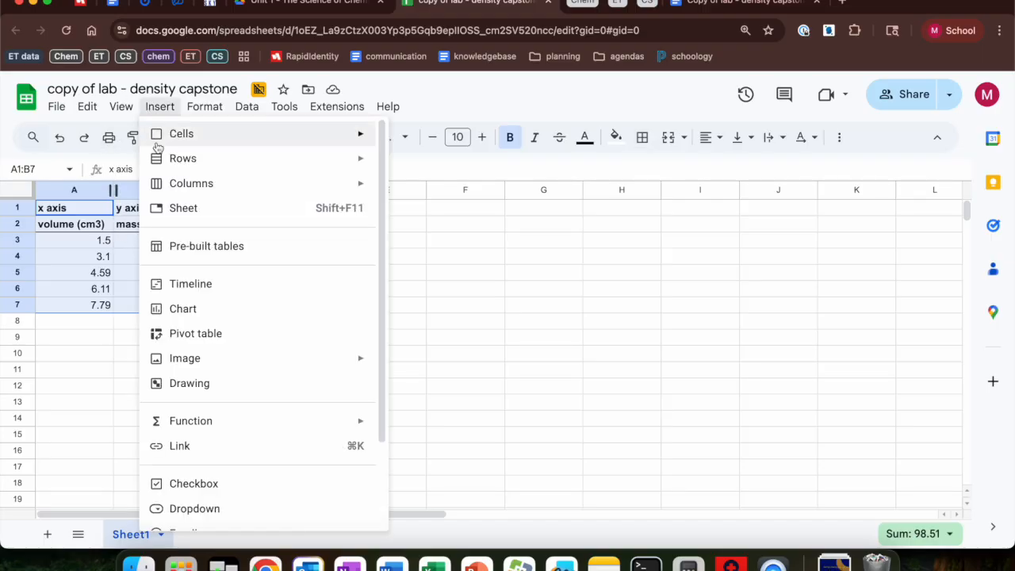
click(181, 311)
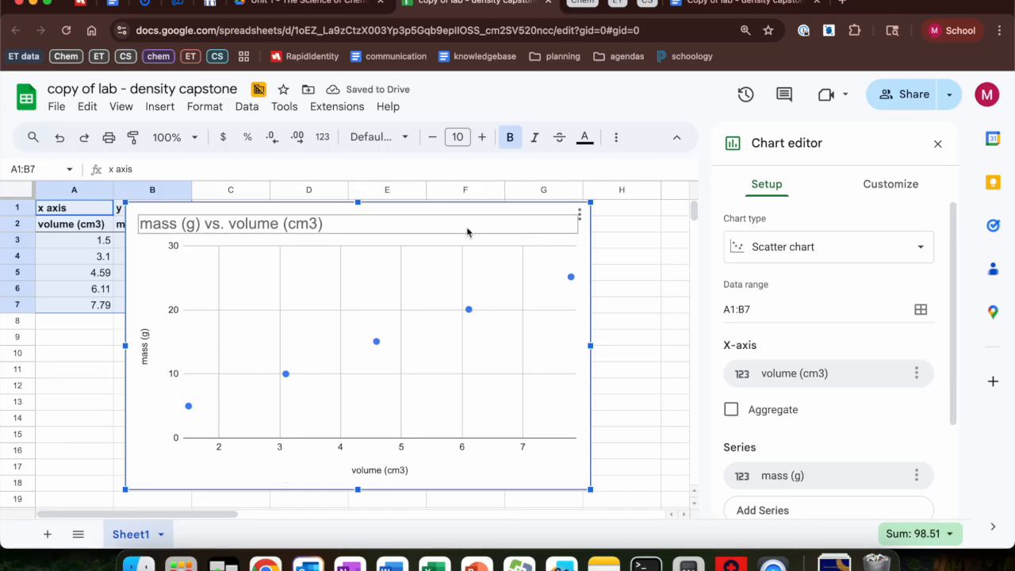
Change the scatter chart's title to "Bolts!".
click(163, 230)
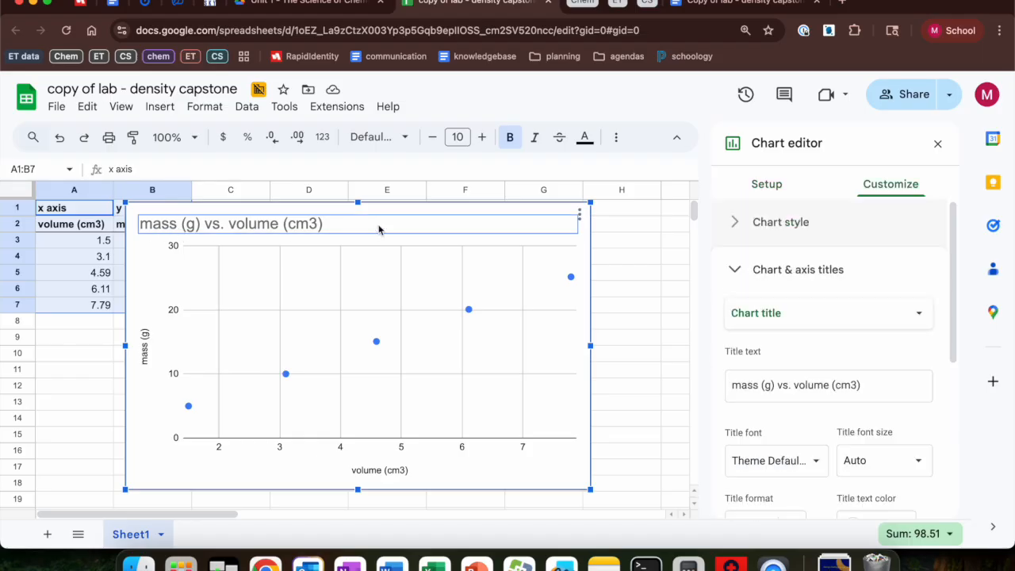
double_click(263, 224)
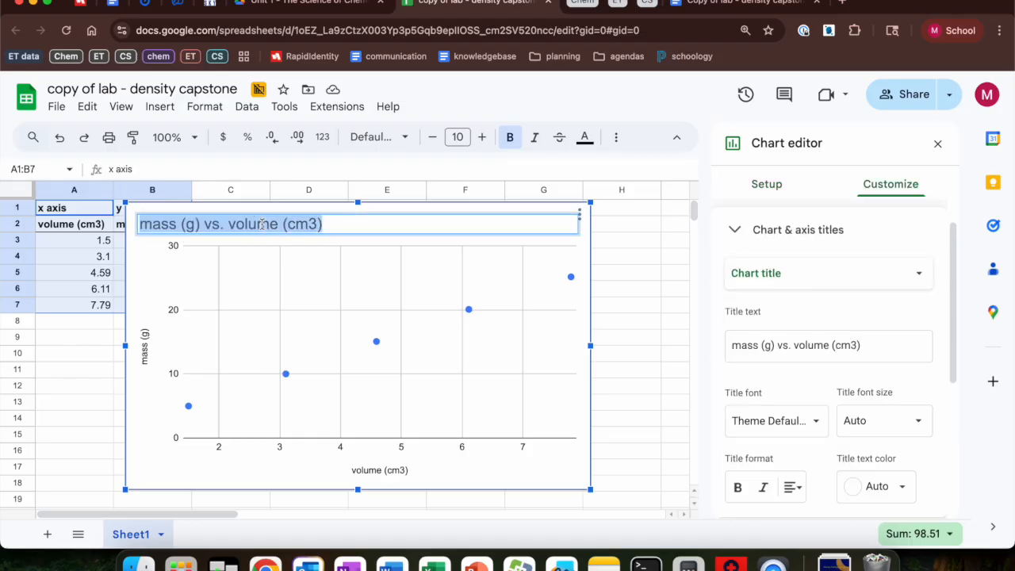
text(Bolts!)
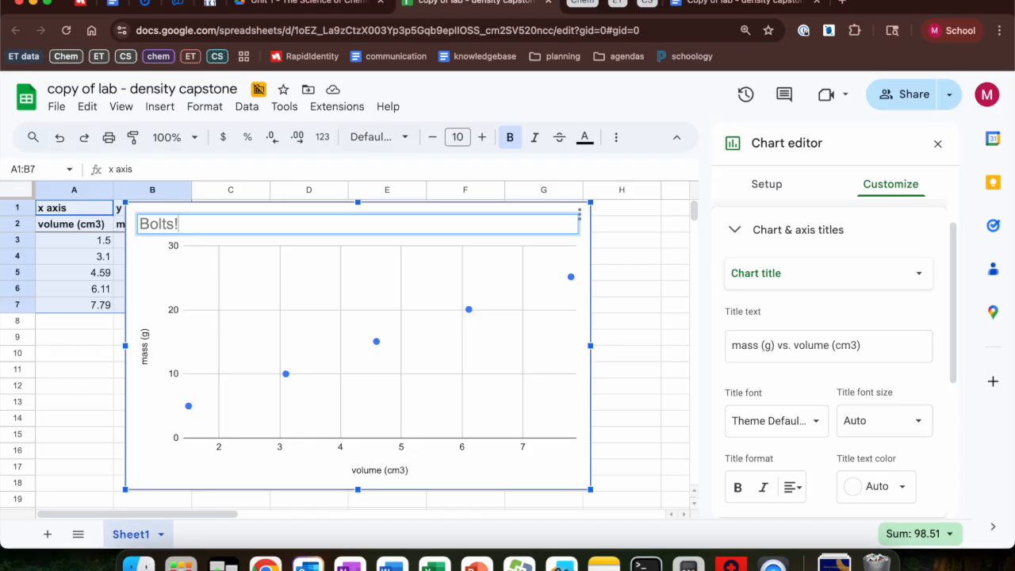
key(Return)
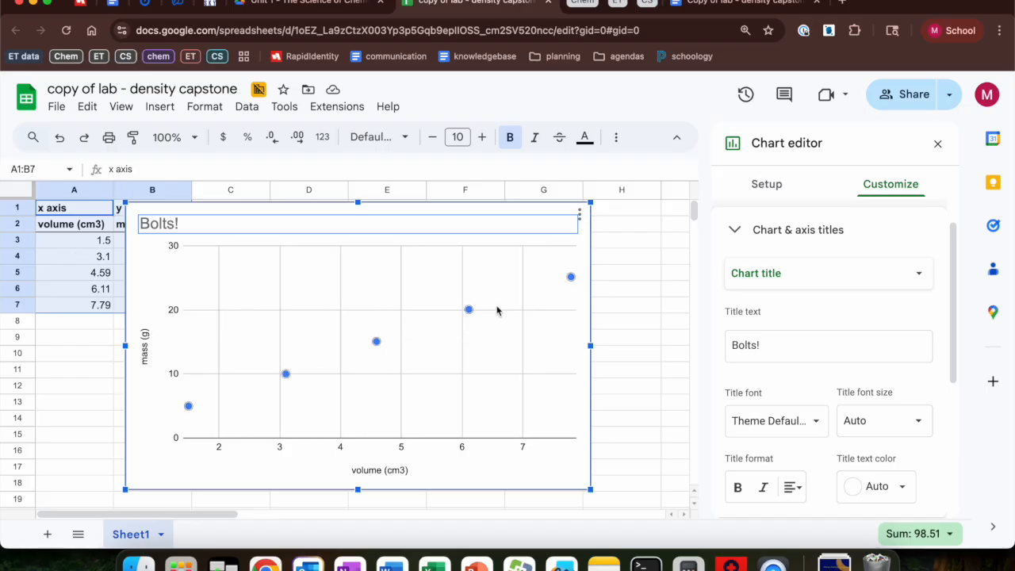
Review the chart style and chart type options, and reapply the suggested scatter chart type.
scroll(811, 318, up, 1)
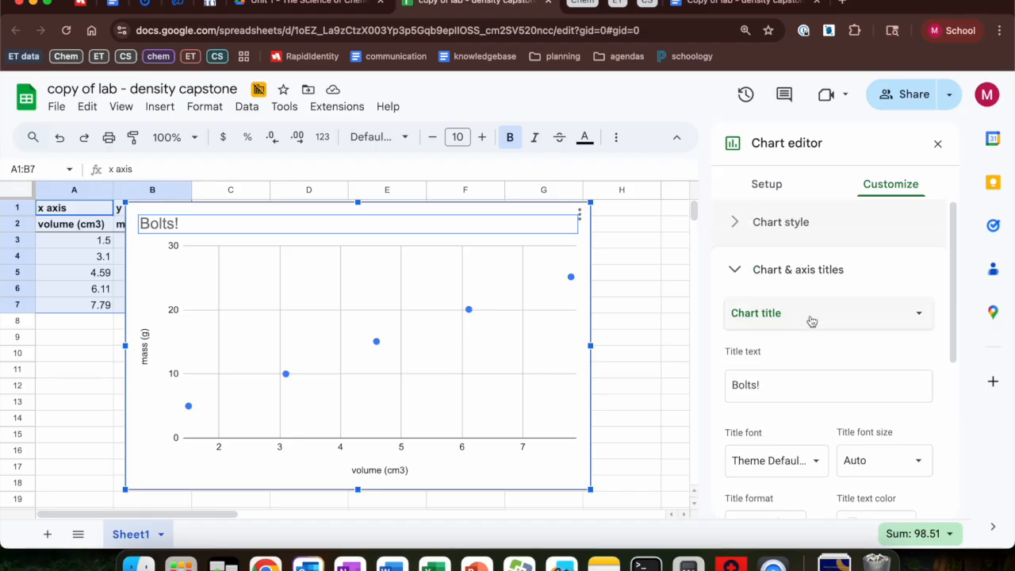
click(736, 221)
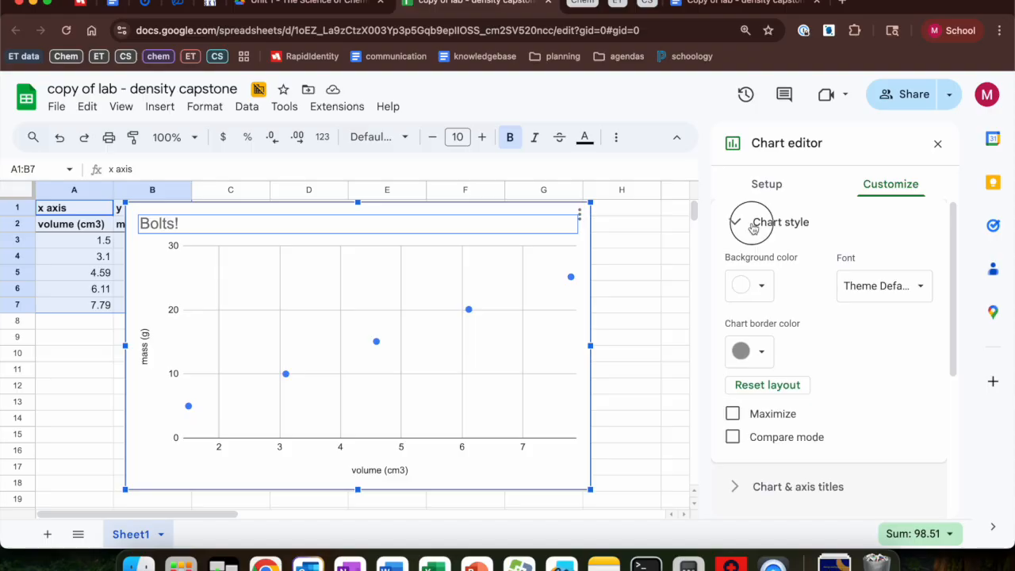
click(754, 227)
click(769, 190)
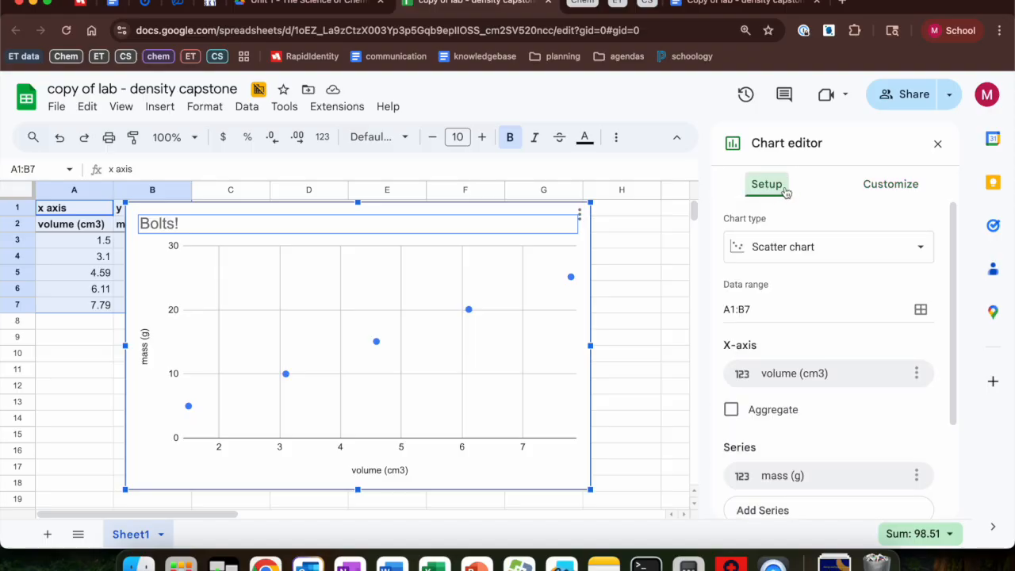
click(791, 235)
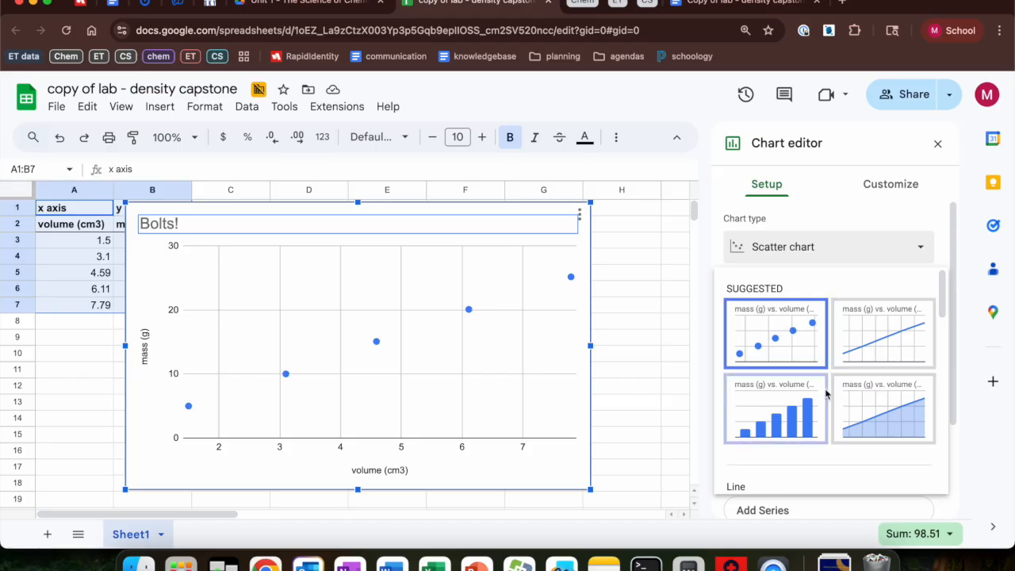
click(776, 343)
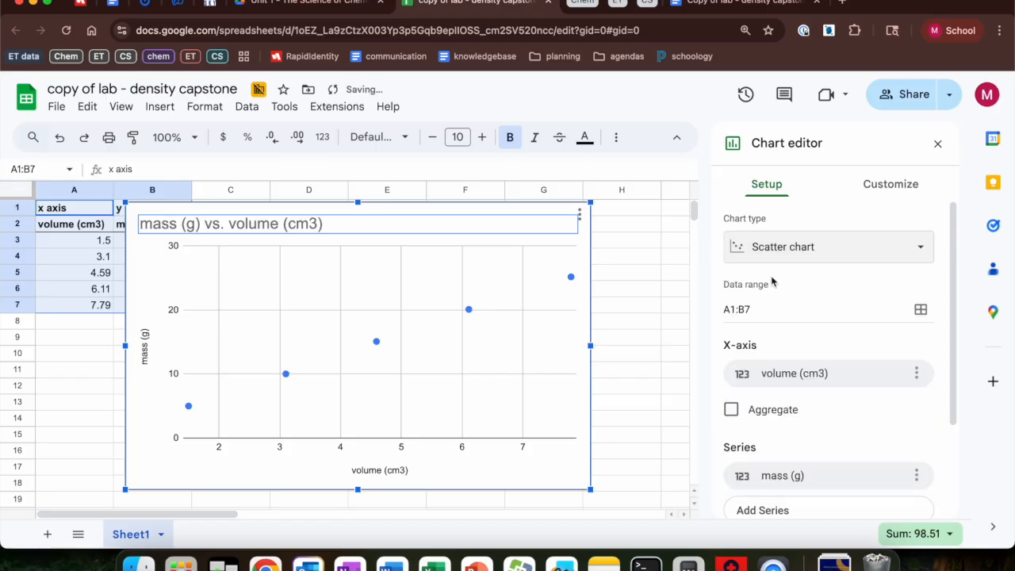
click(774, 248)
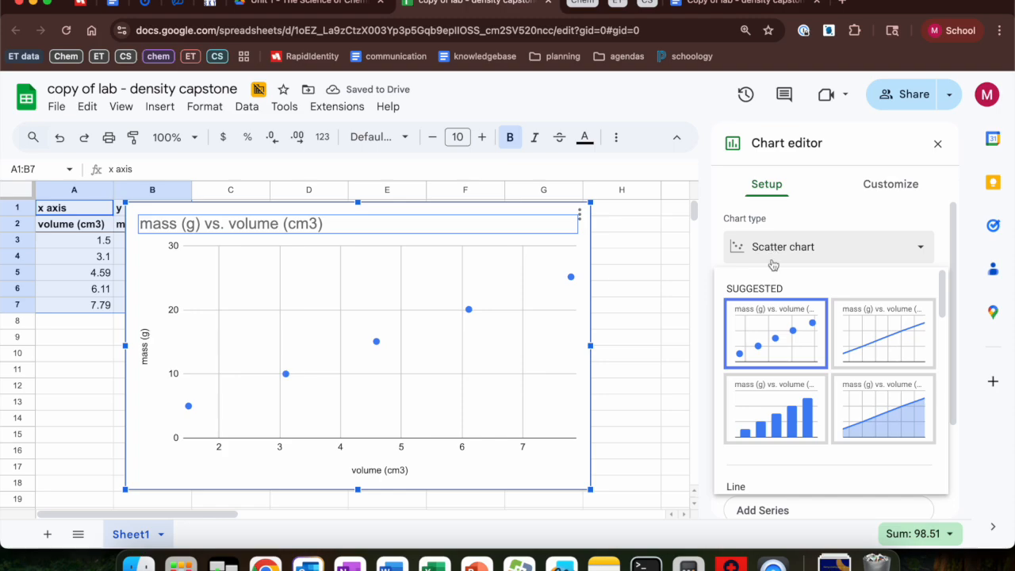
click(773, 339)
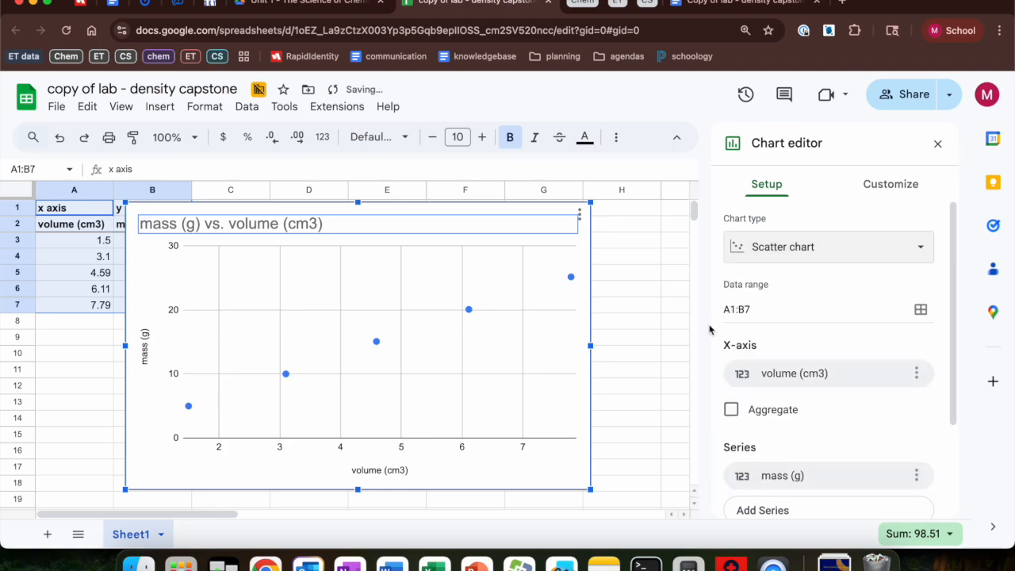
Replace the default chart title with "Bolts!".
click(143, 227)
click(143, 227)
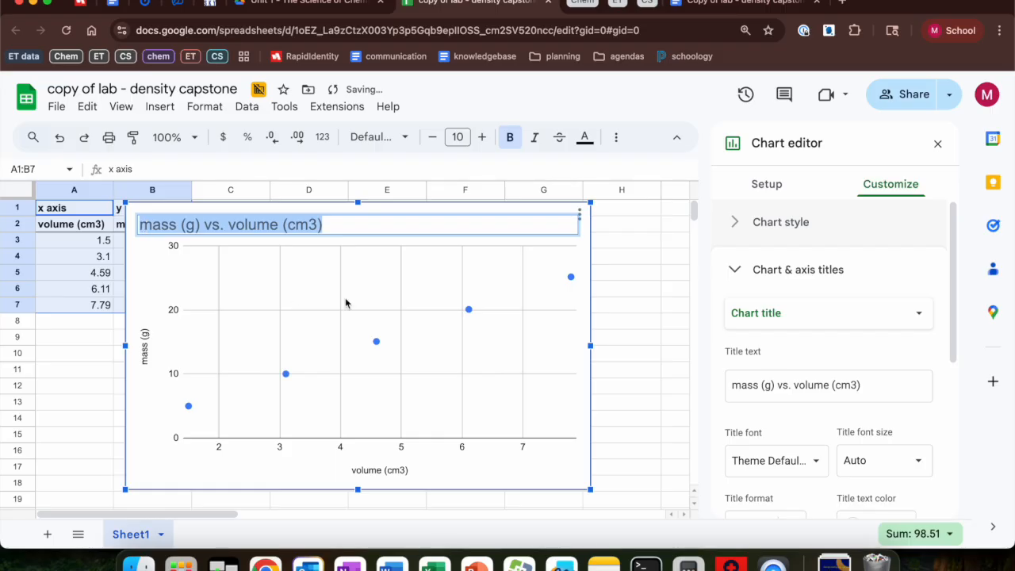
key(BackSpace)
text(Bolts)
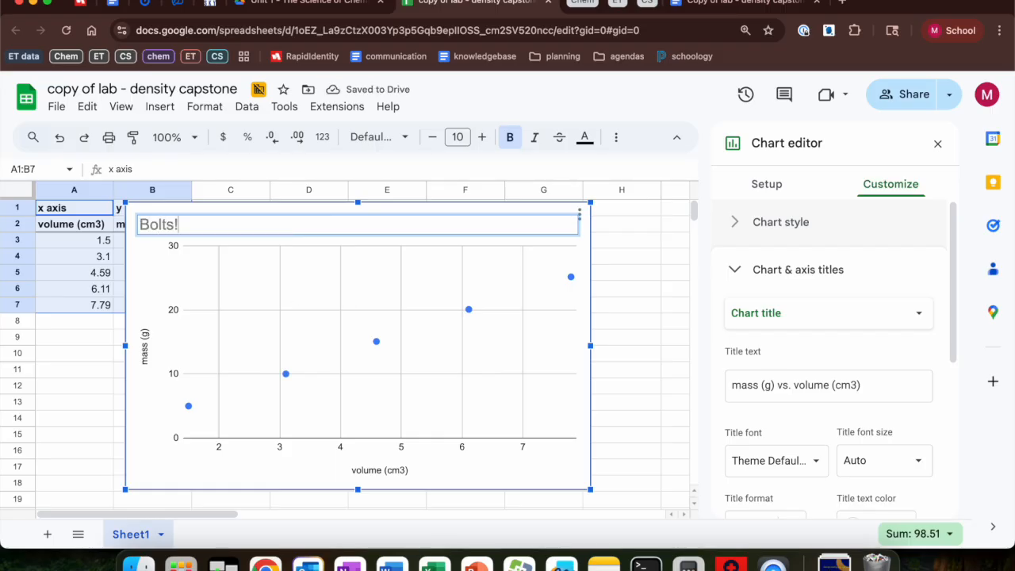
text(!)
key(Return)
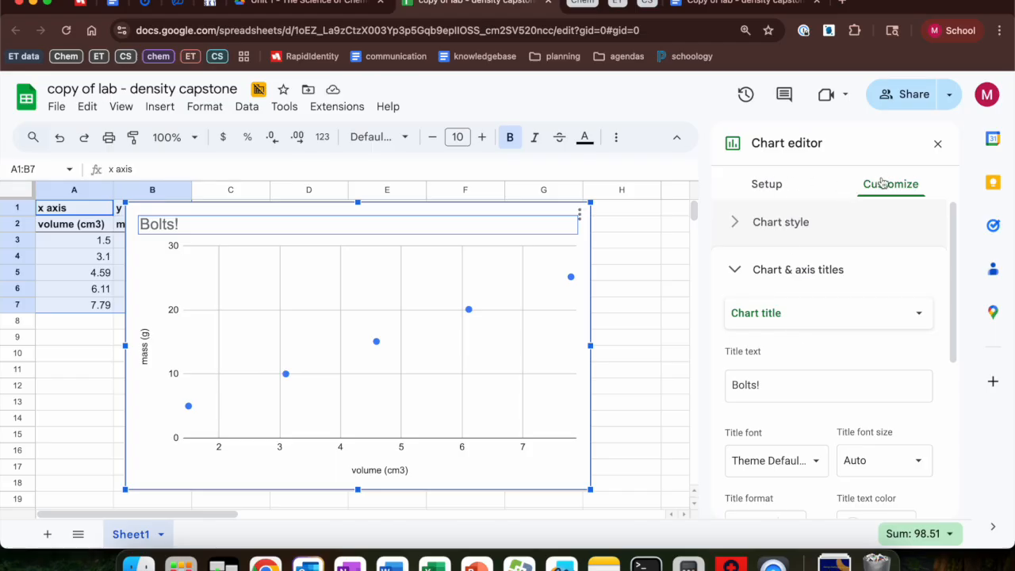
Add a trendline to the mass series of the scatter chart.
scroll(839, 345, down, 5)
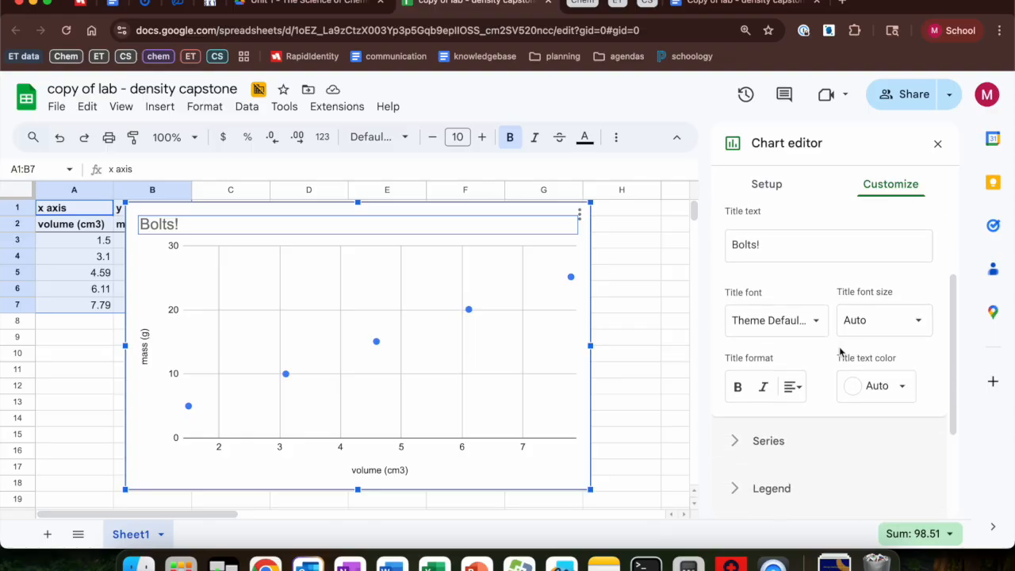
scroll(839, 346, down, 2)
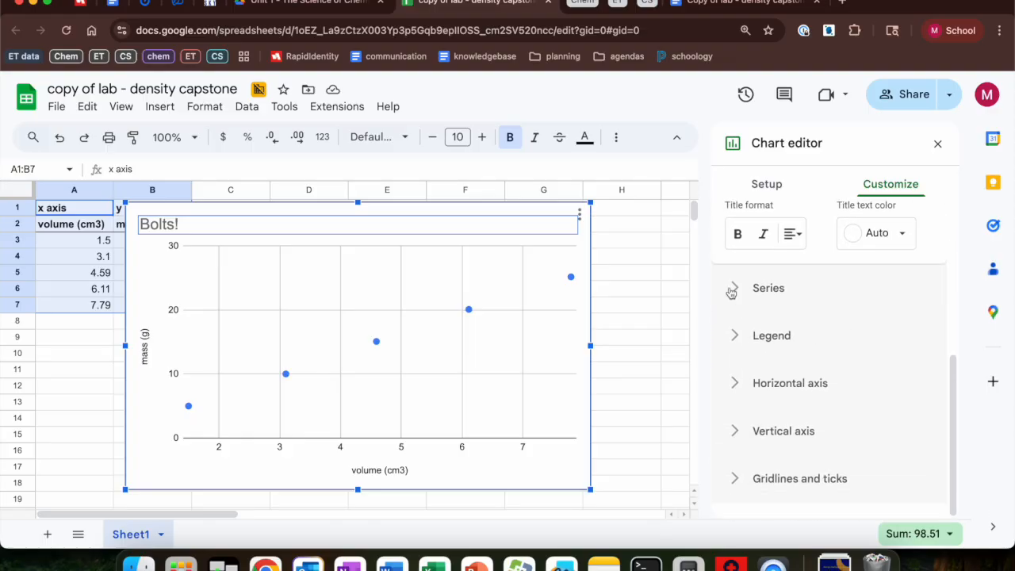
click(733, 290)
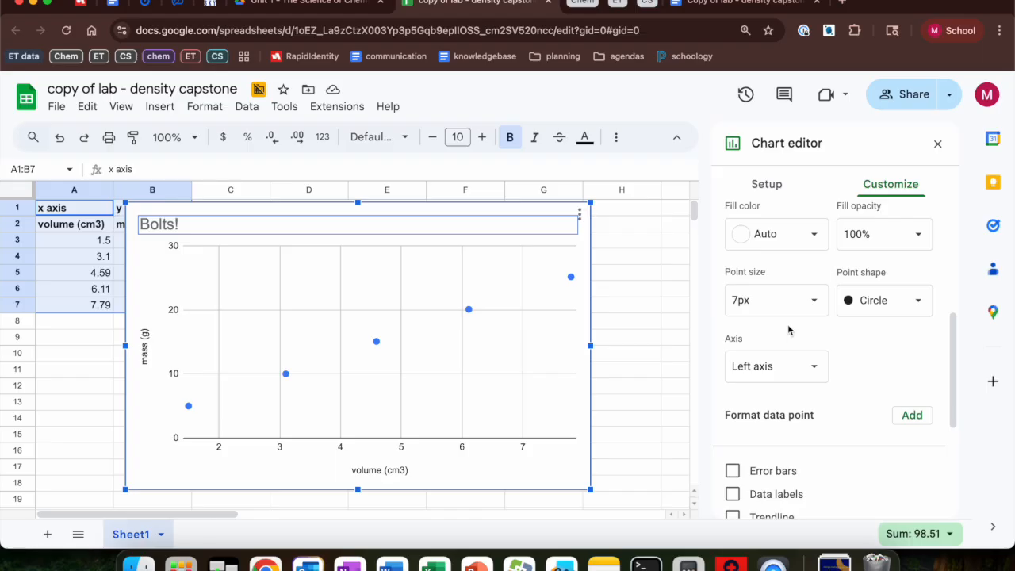
scroll(788, 330, down, 3)
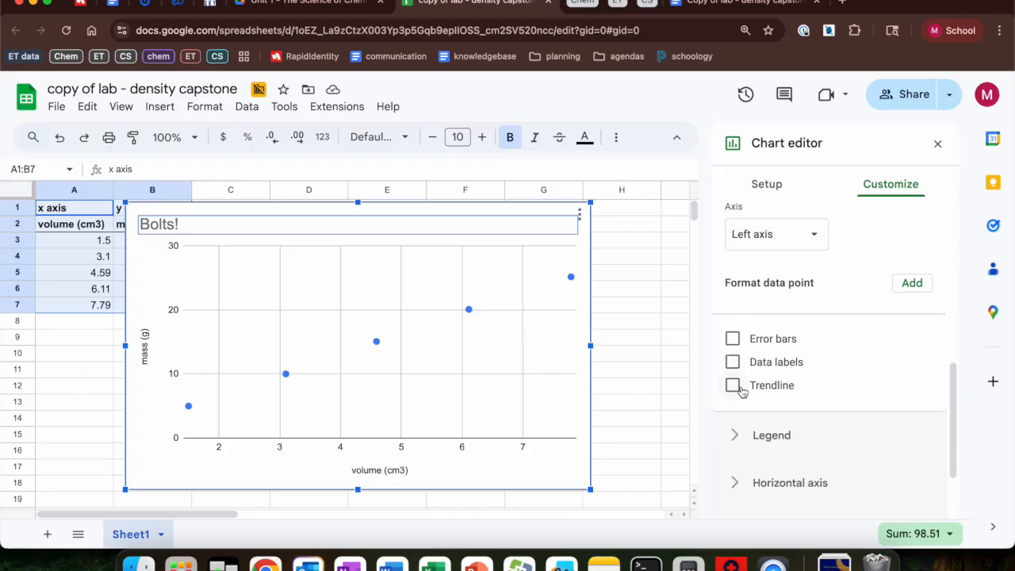
click(731, 386)
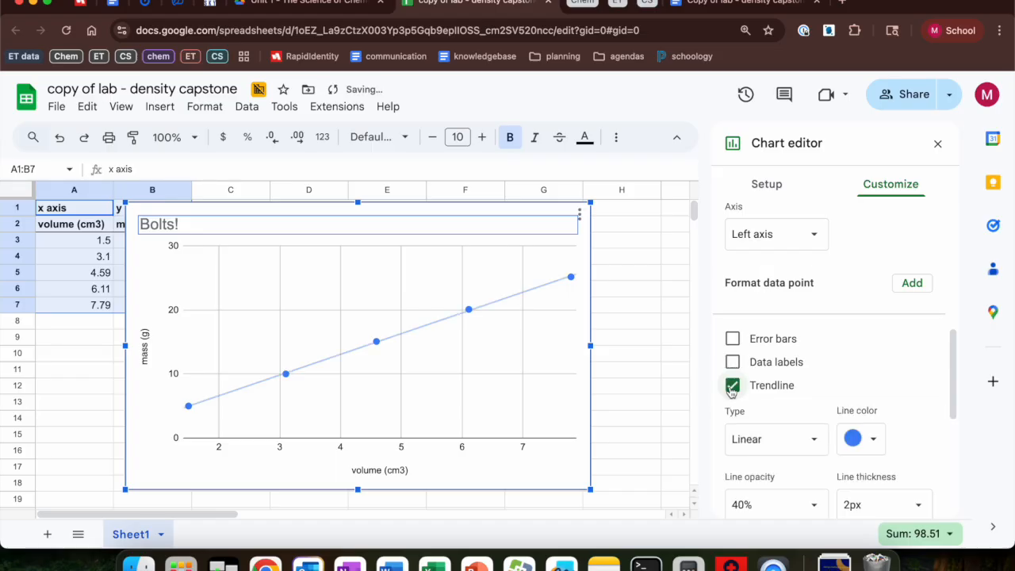
Label the linear trendline with its equation and leave the chart editor.
scroll(738, 385, down, 2)
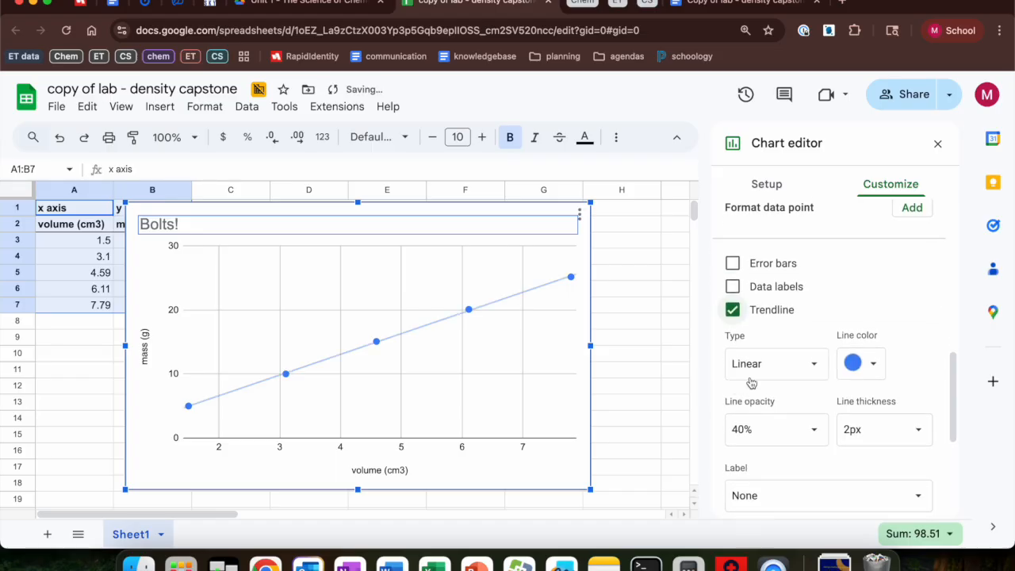
scroll(752, 379, down, 3)
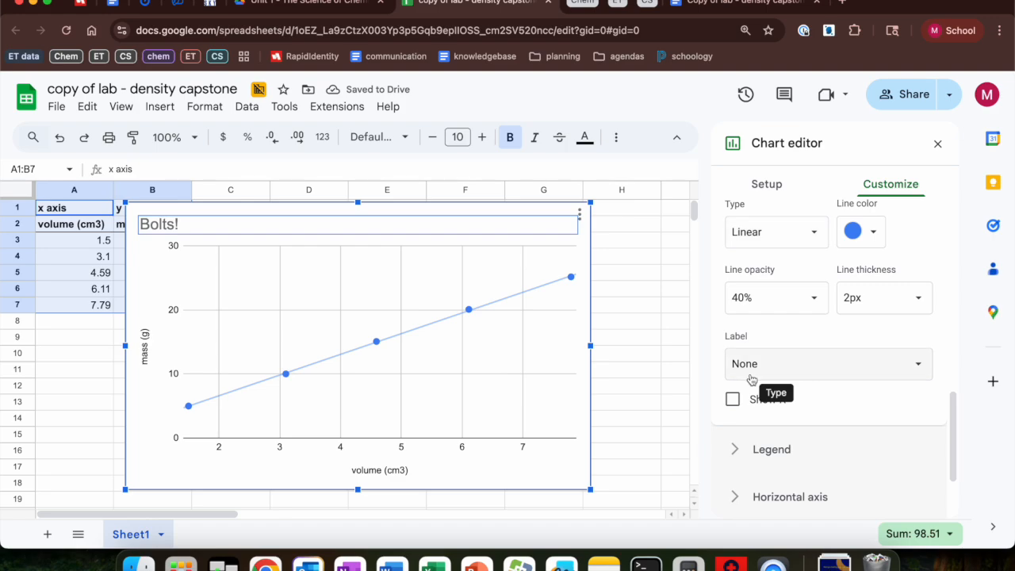
click(906, 371)
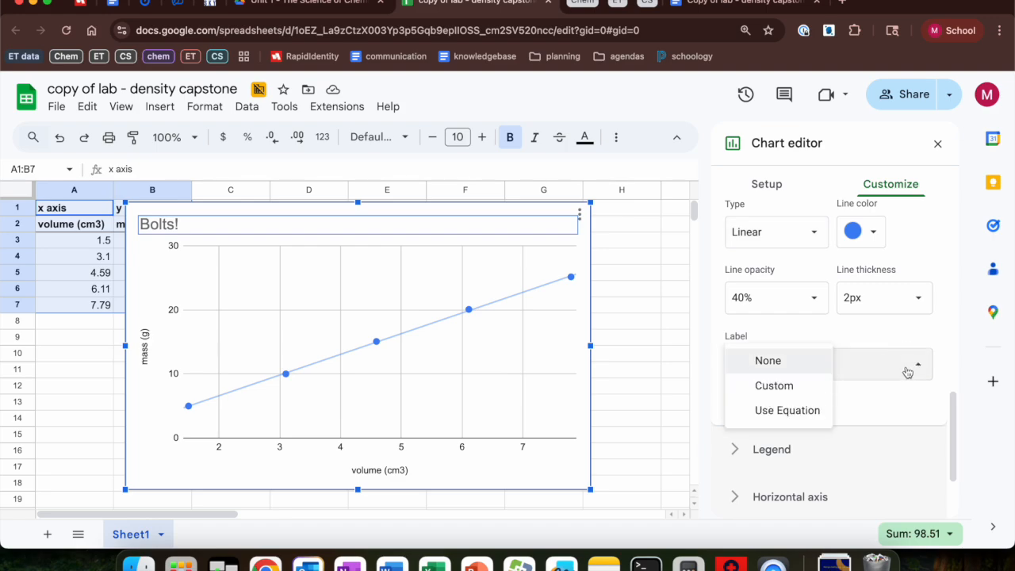
click(787, 411)
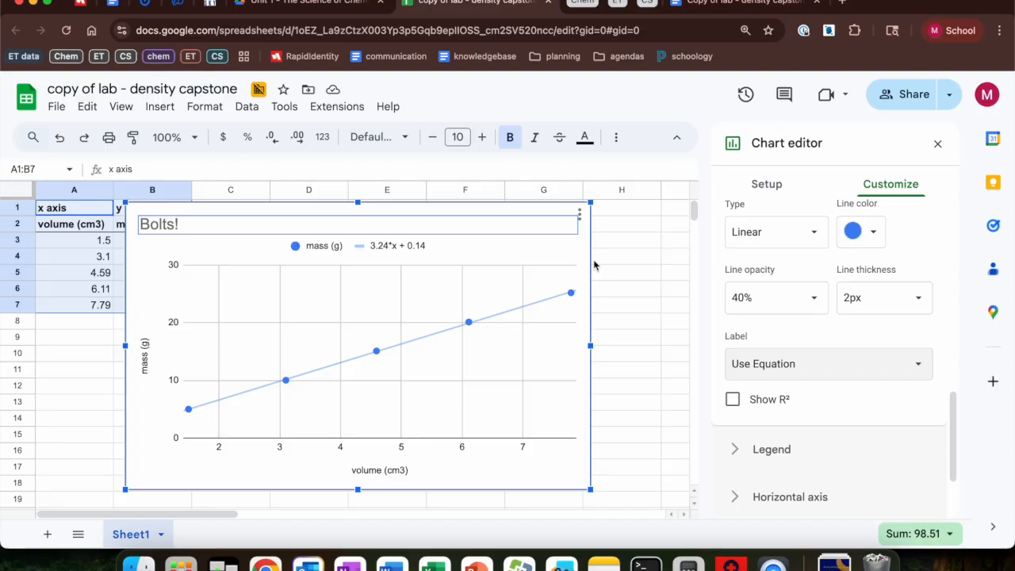
click(649, 306)
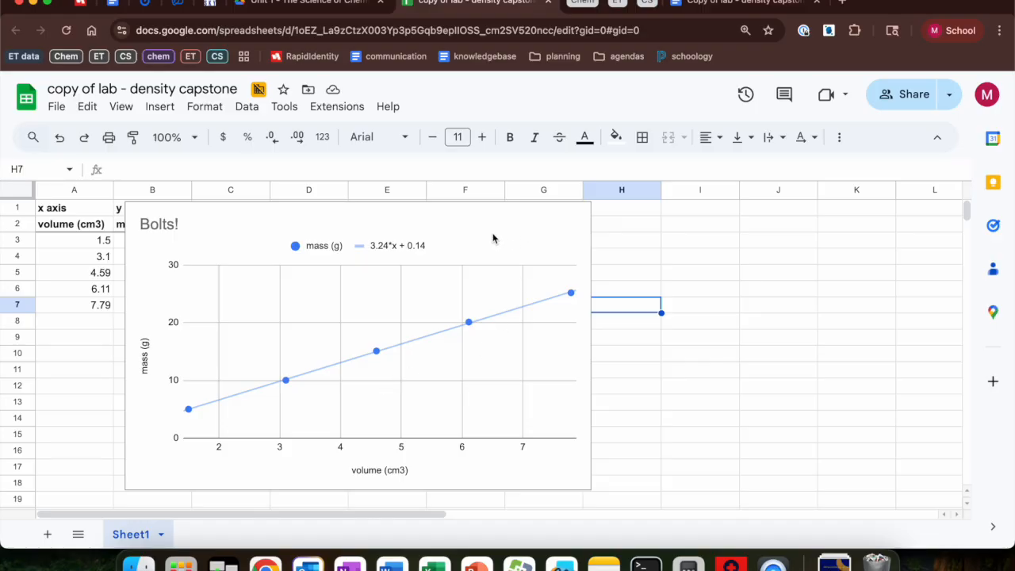
Copy the finished Bolts! chart from the sheet.
click(493, 232)
click(87, 106)
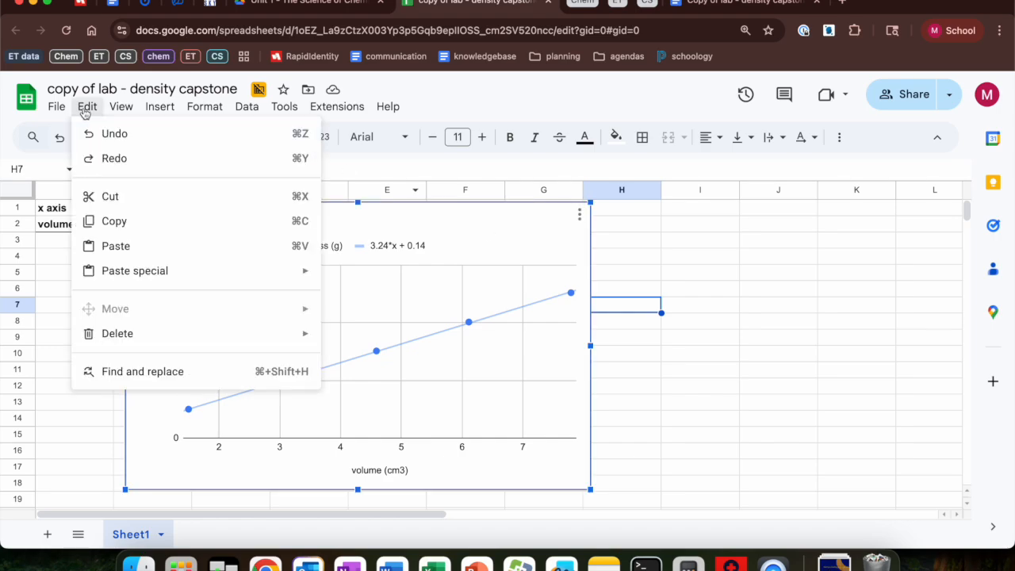
click(122, 220)
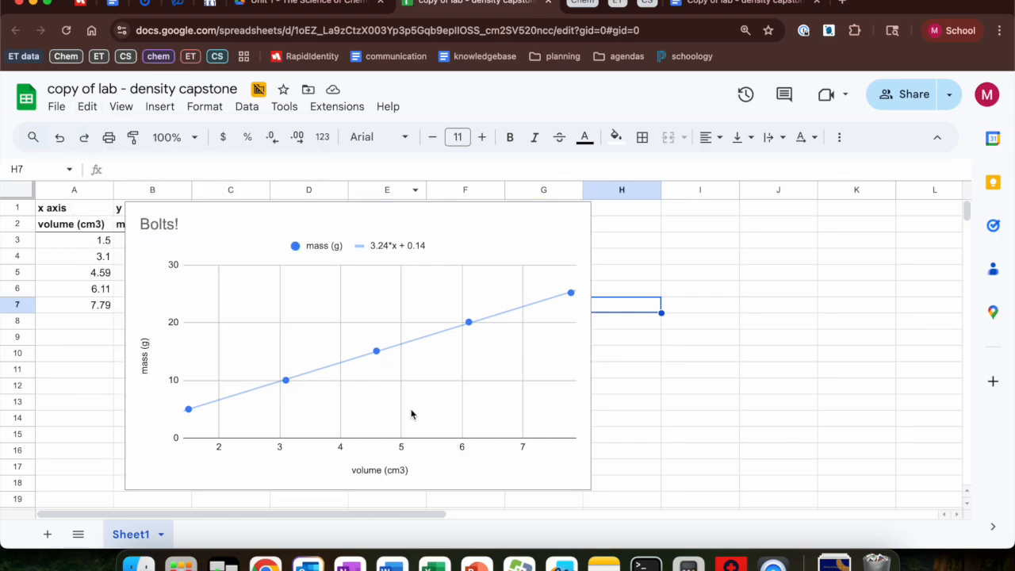
Switch to the density capstone instructions in Google Docs and paste the chart into the Calculations box, linked to the spreadsheet.
click(703, 6)
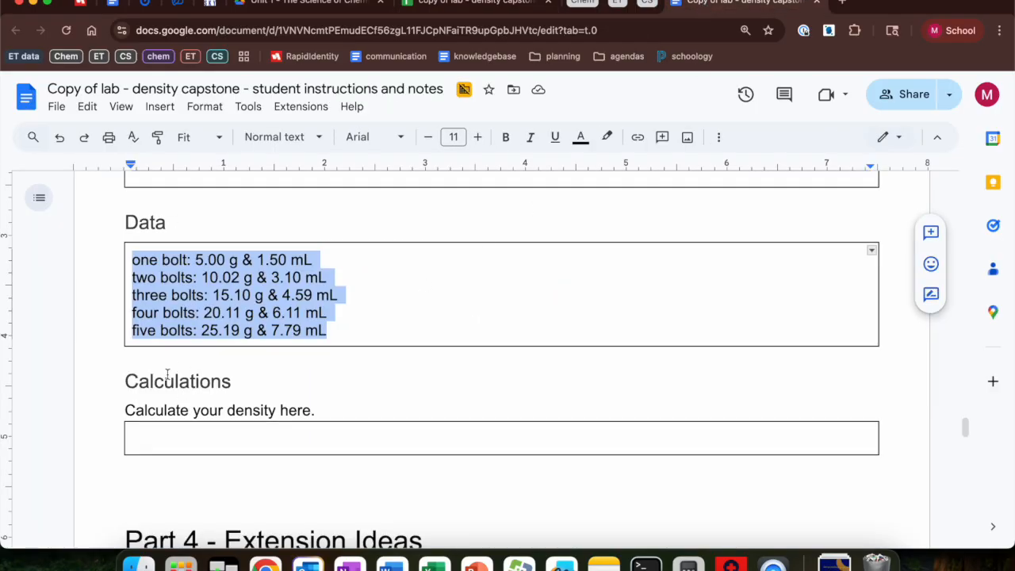
double_click(176, 436)
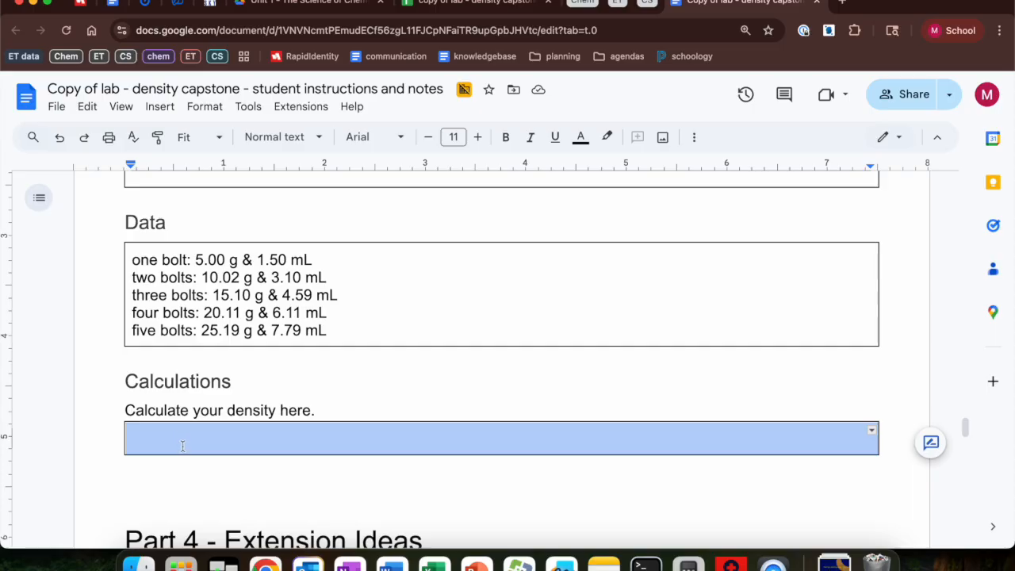
click(183, 446)
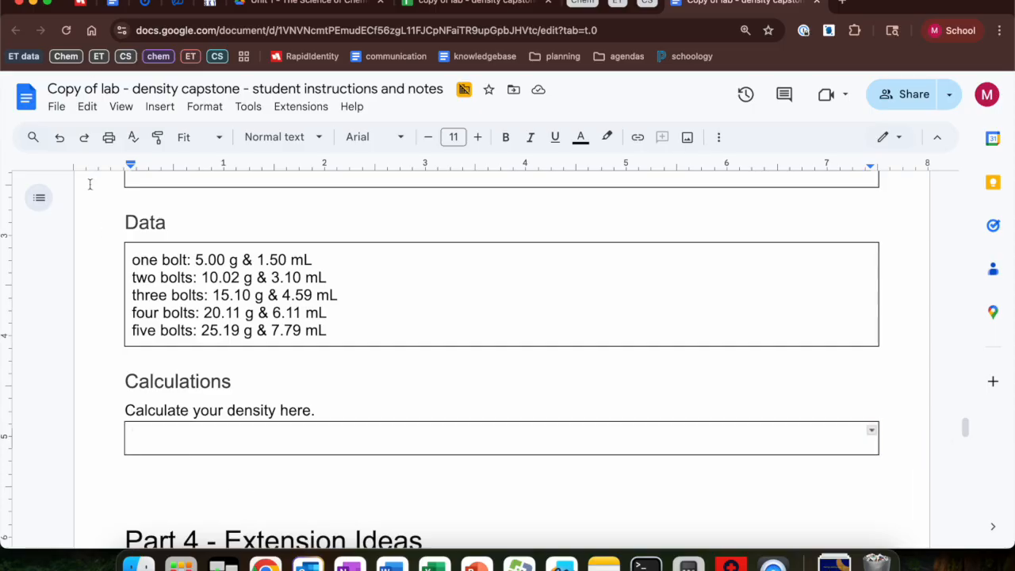
click(87, 107)
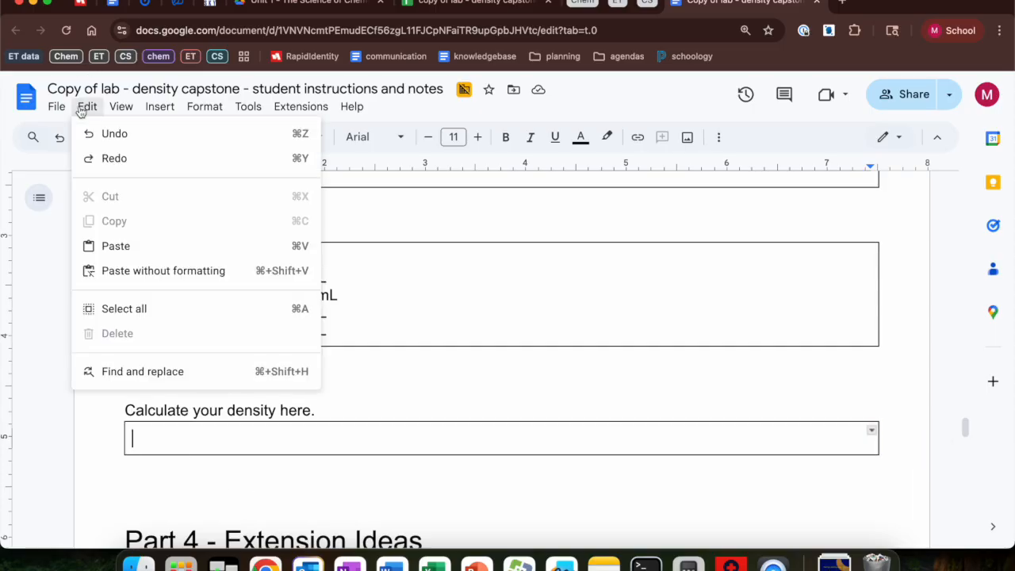
click(112, 247)
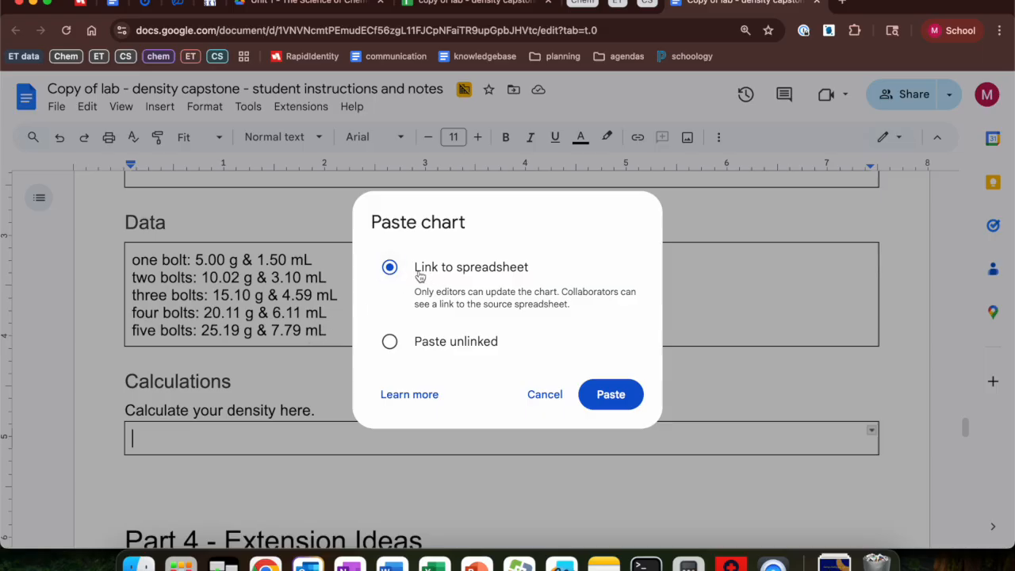
click(611, 395)
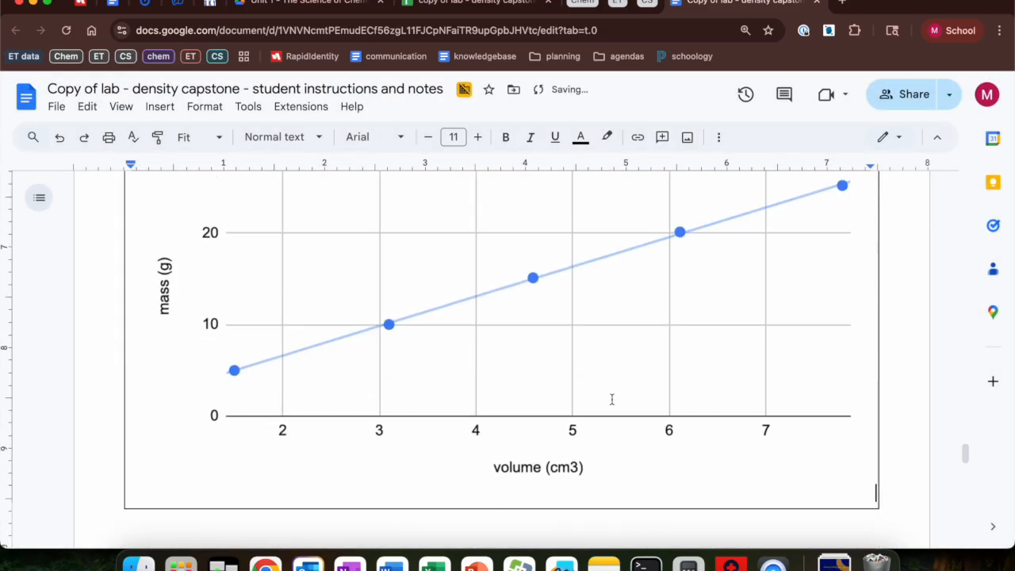
Switch to the density capstone spreadsheet and move the Bolts! chart aside so the volume and mass columns are uncovered.
scroll(475, 404, up, 3)
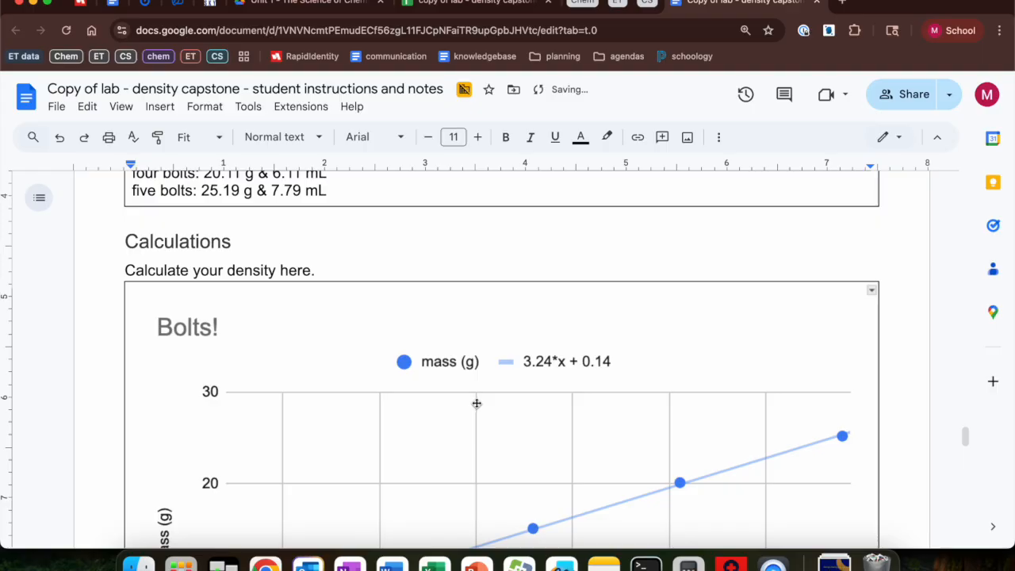
scroll(476, 401, down, 3)
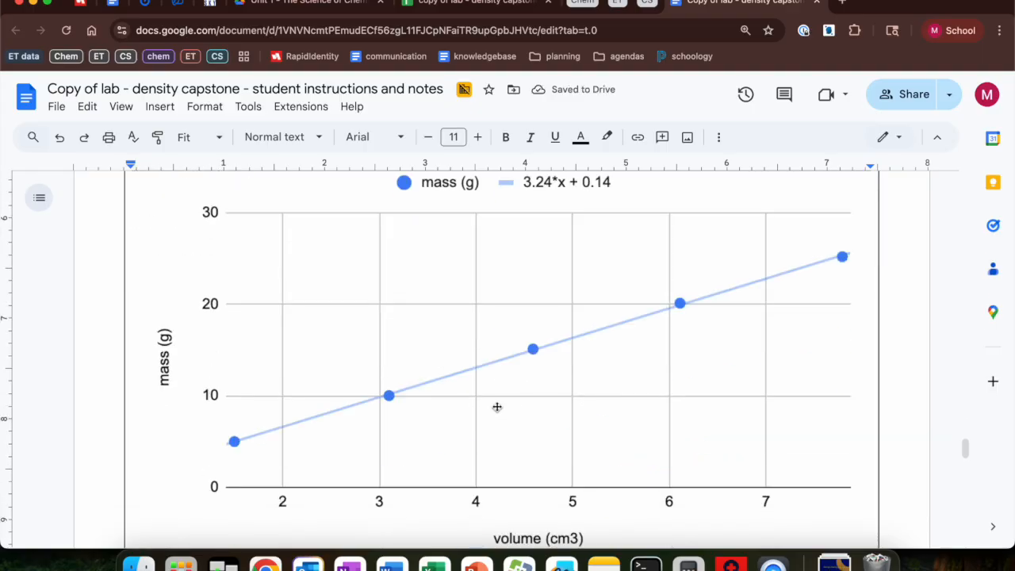
click(457, 8)
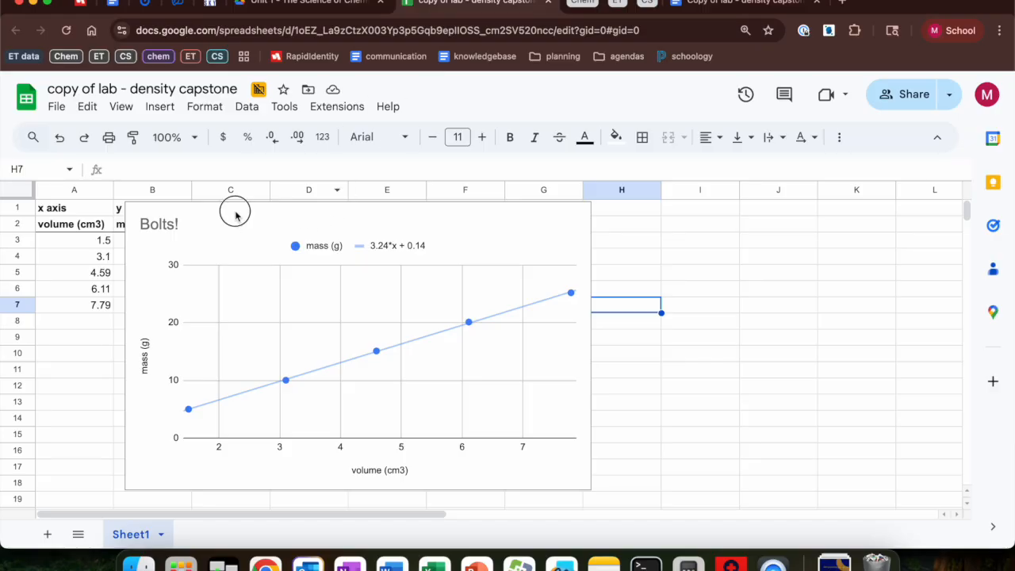
drag(272, 215, 454, 223)
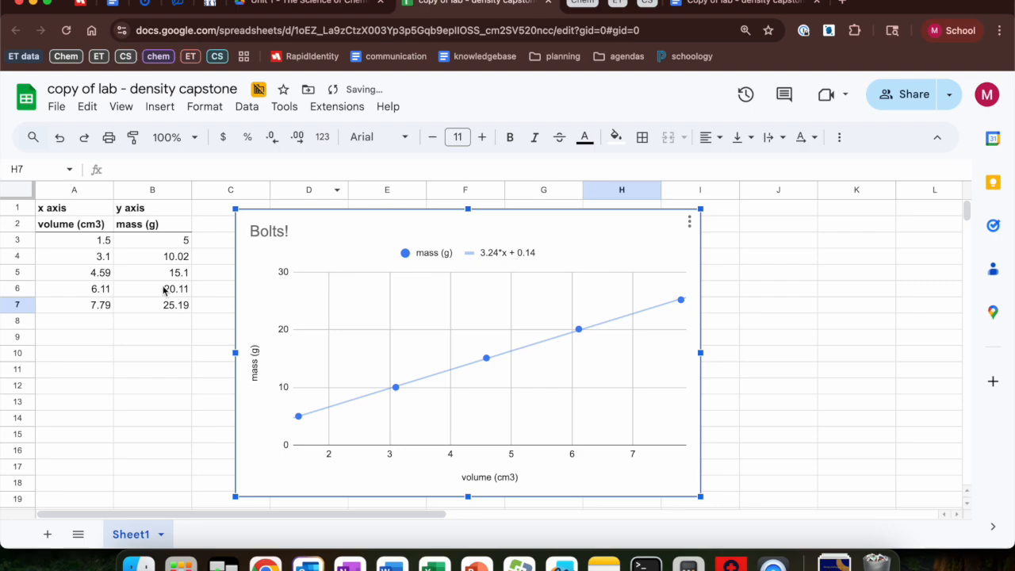
Set the first volume value in cell A3 to 1.52.
click(83, 243)
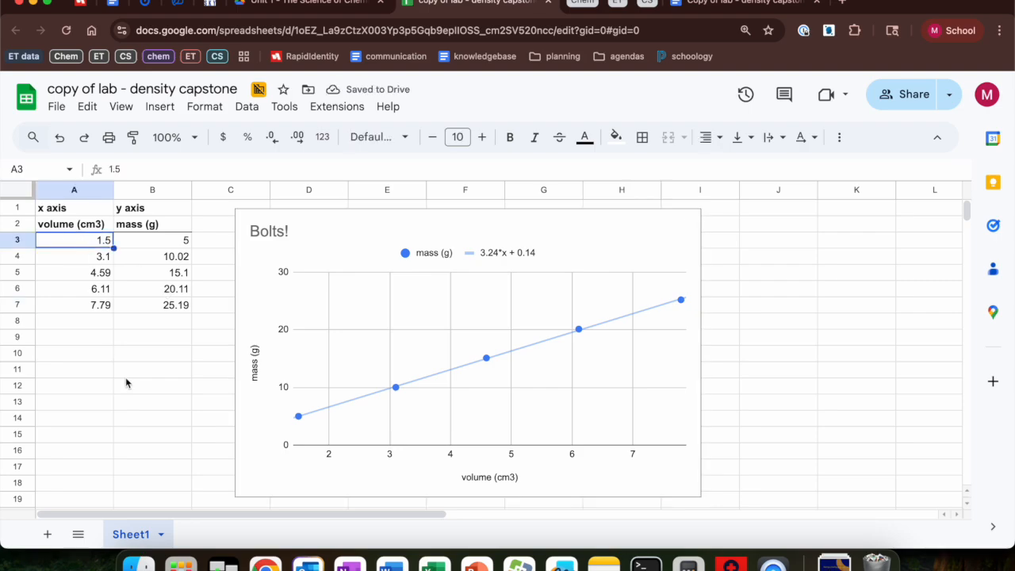
text(1.52)
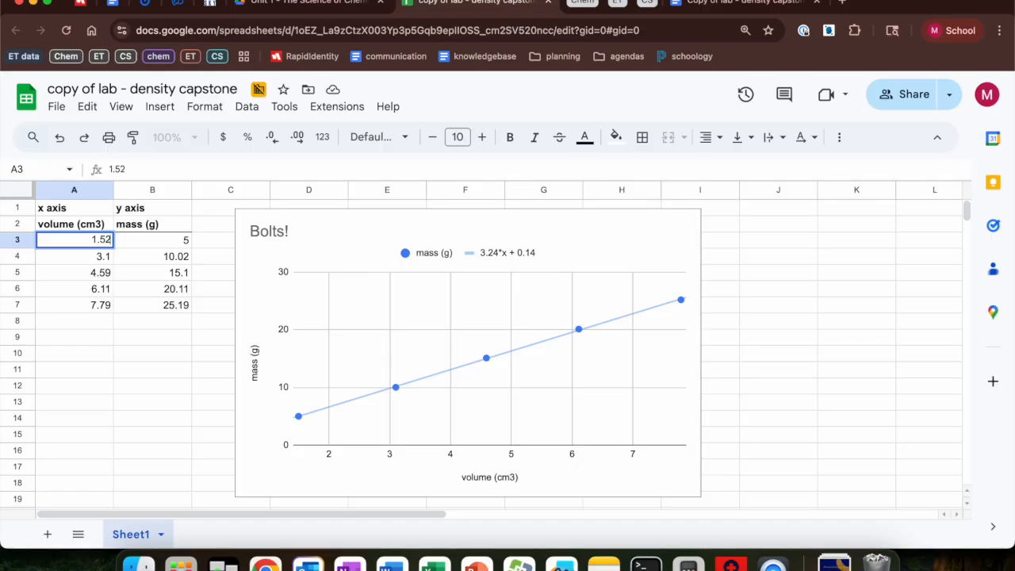
key(Return)
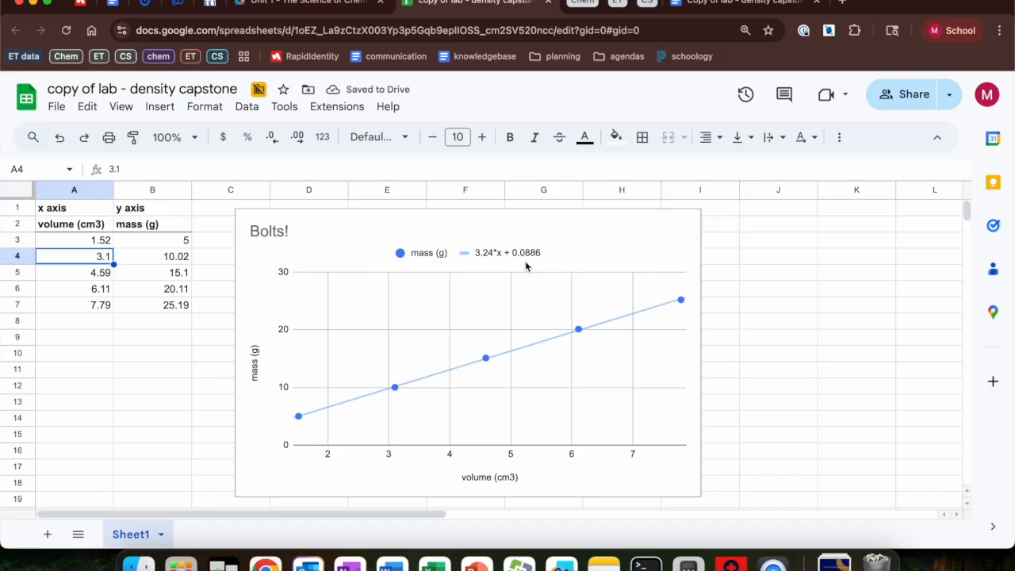
Return to the lab document in Google Docs and update the linked Bolts! chart from the spreadsheet.
click(745, 3)
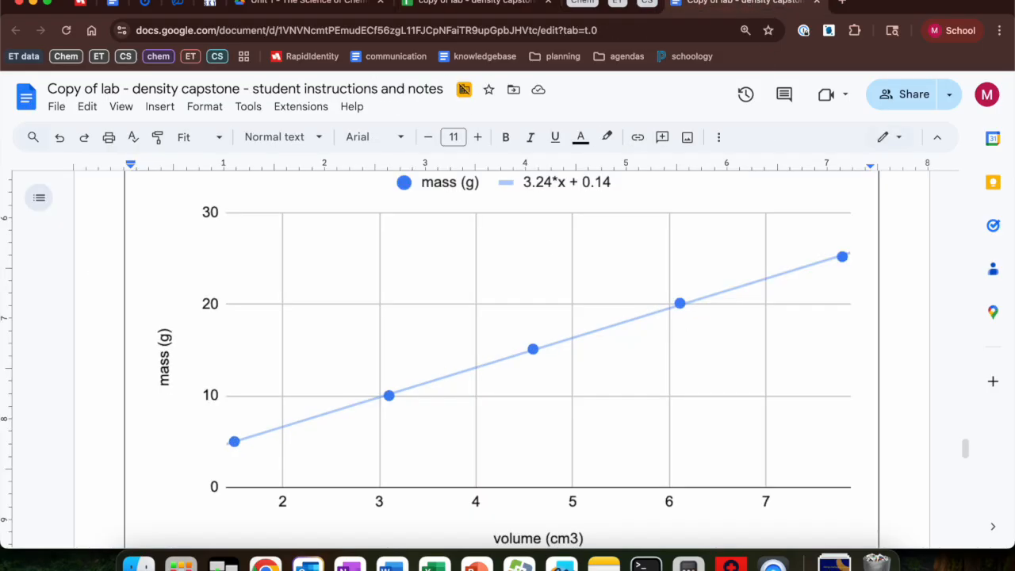
click(476, 3)
click(737, 3)
click(107, 364)
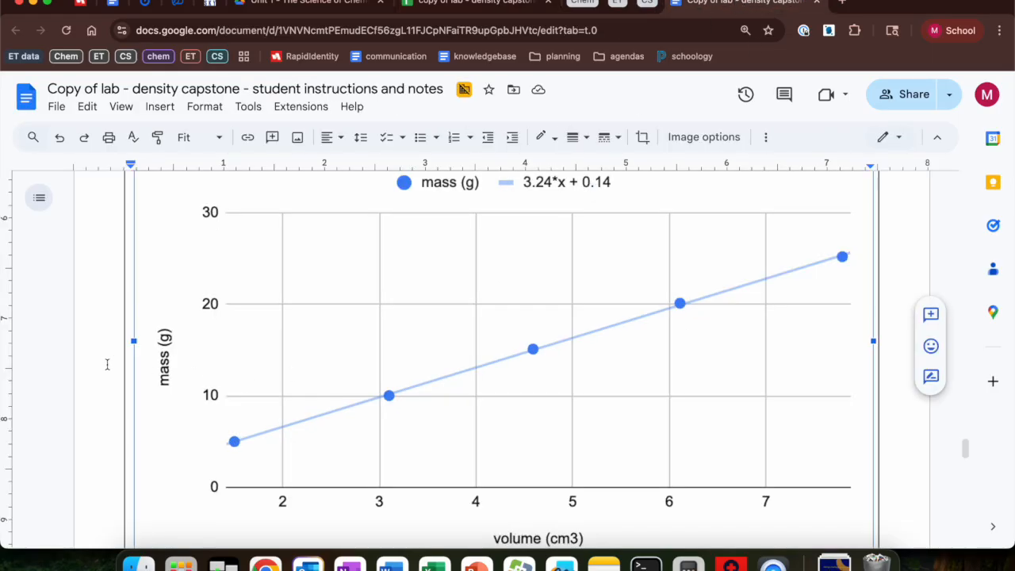
scroll(503, 275, up, 3)
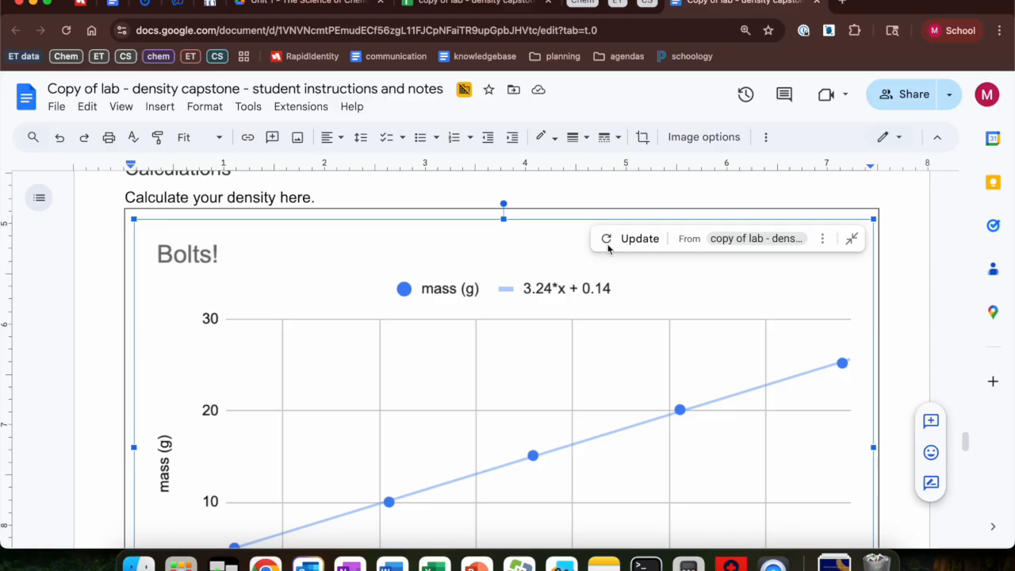
click(634, 239)
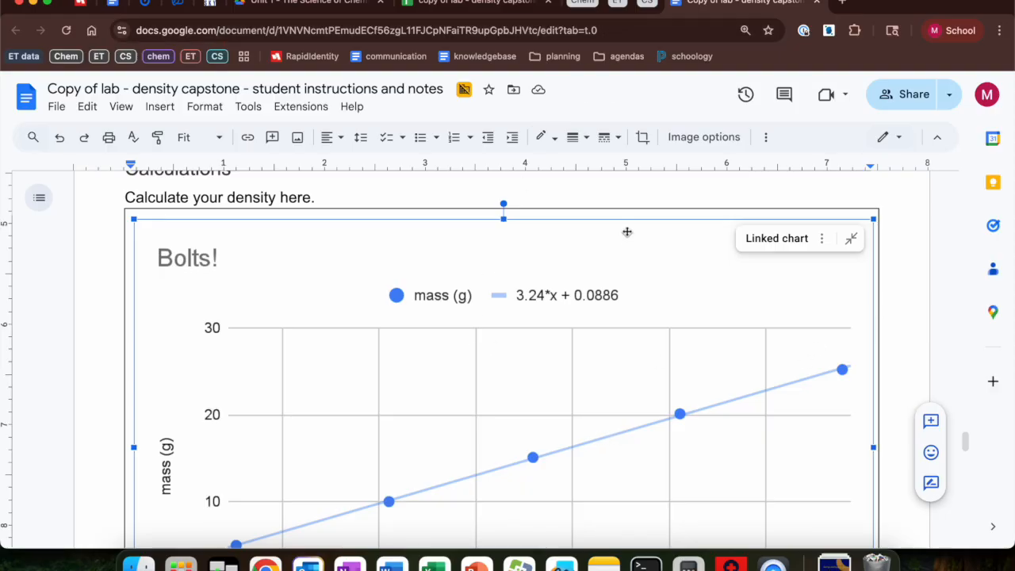
Add the line "Our density is 3.24 g/cm³" below "Calculate your density here." in the Calculations section.
scroll(624, 240, down, 2)
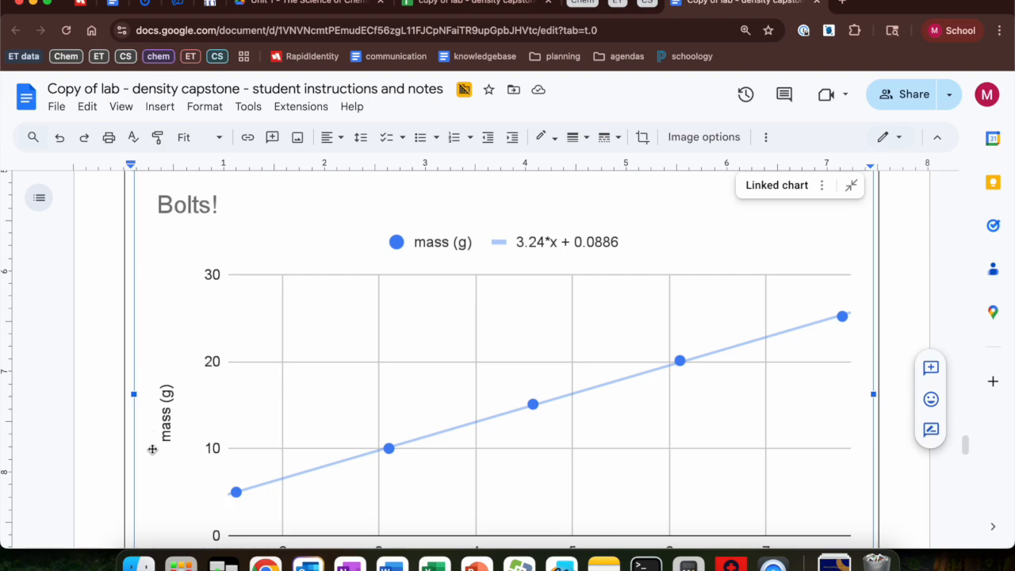
scroll(381, 516, down, 3)
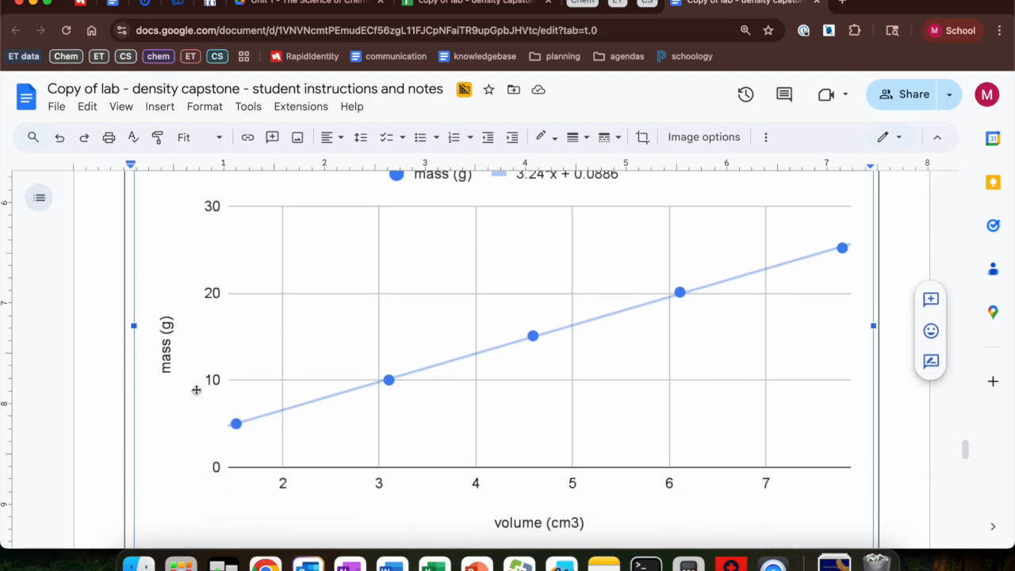
scroll(535, 523, up, 3)
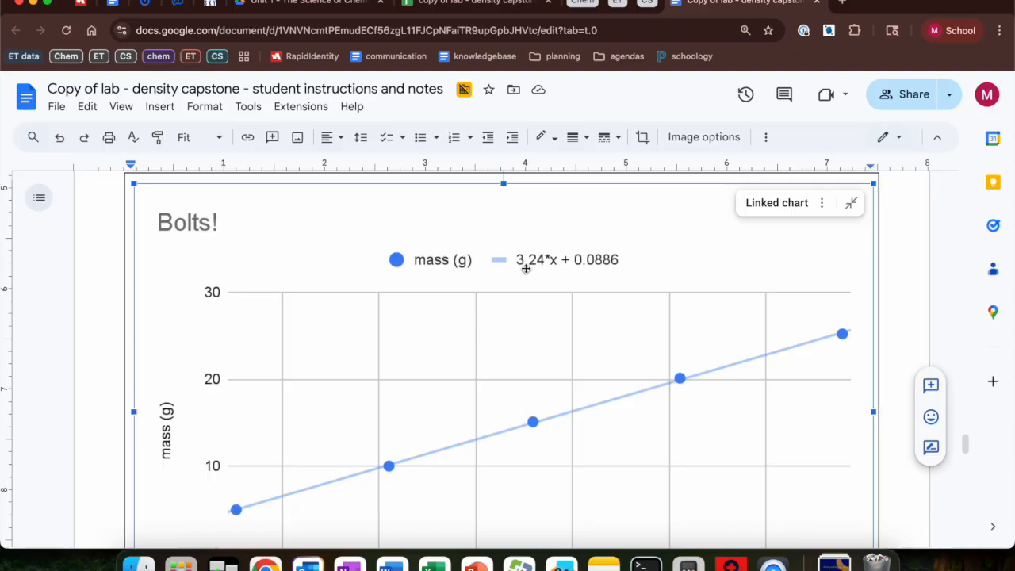
scroll(507, 296, up, 7)
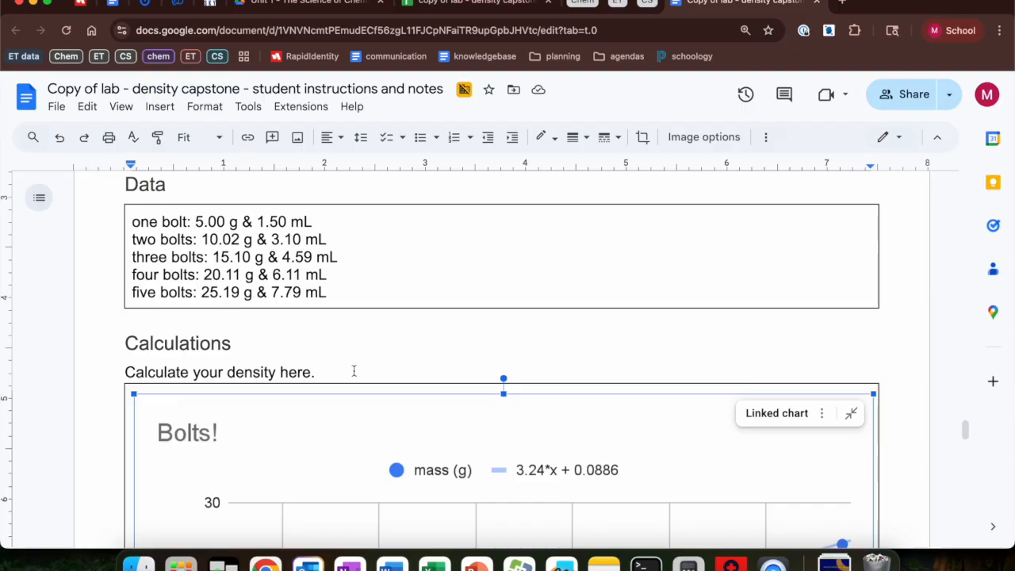
click(357, 366)
key(Return)
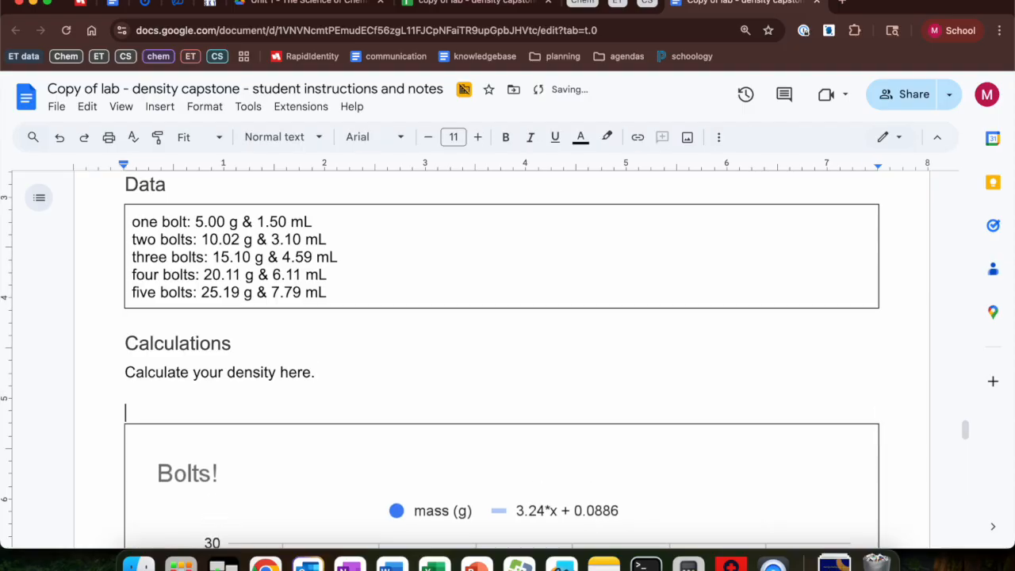
text(Our d)
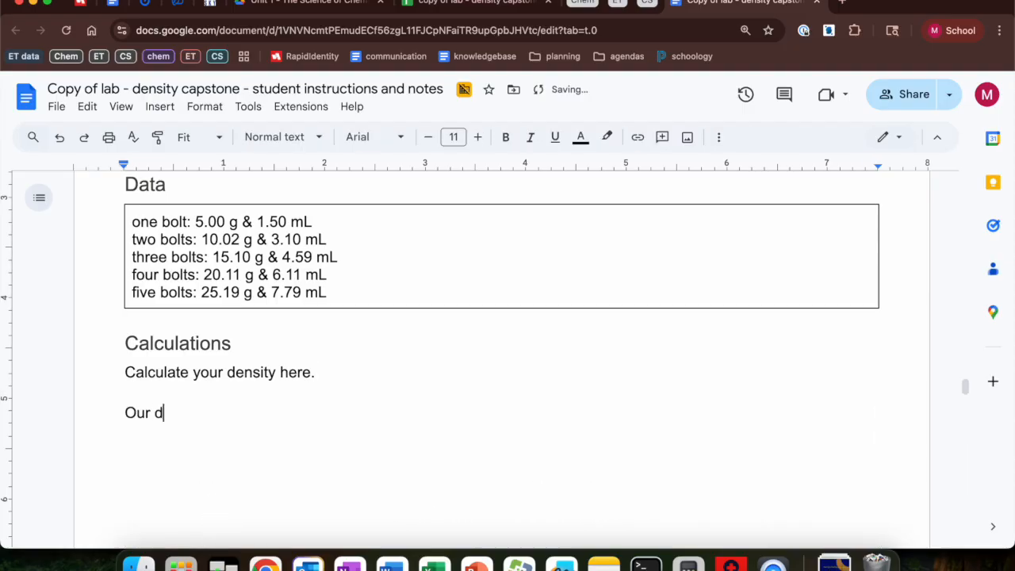
text(ensity is 3.24 )
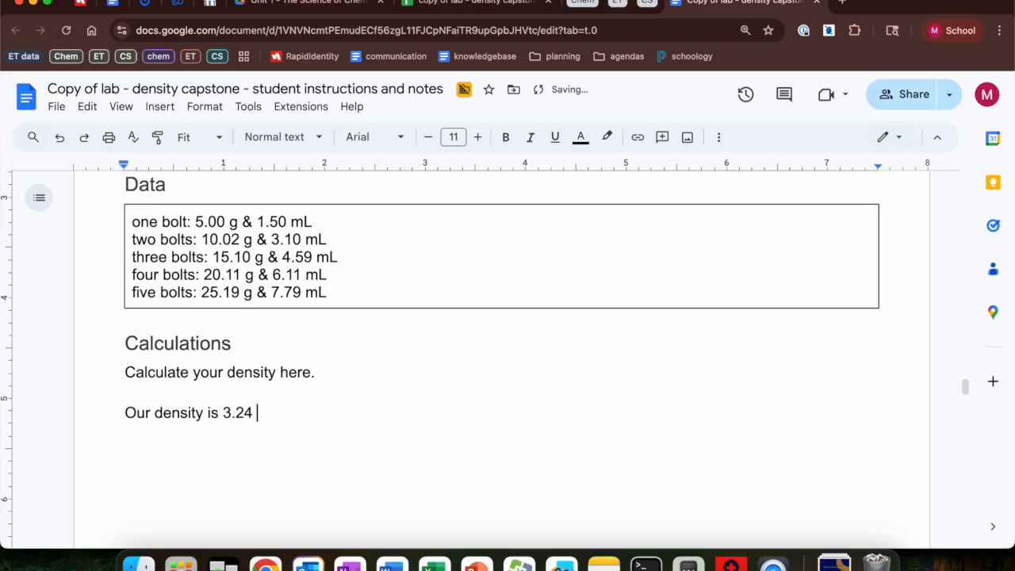
text(g/cm3)
Check the volume units in the Data box against the density statement and review the chart's trendline equation.
double_click(310, 224)
double_click(317, 239)
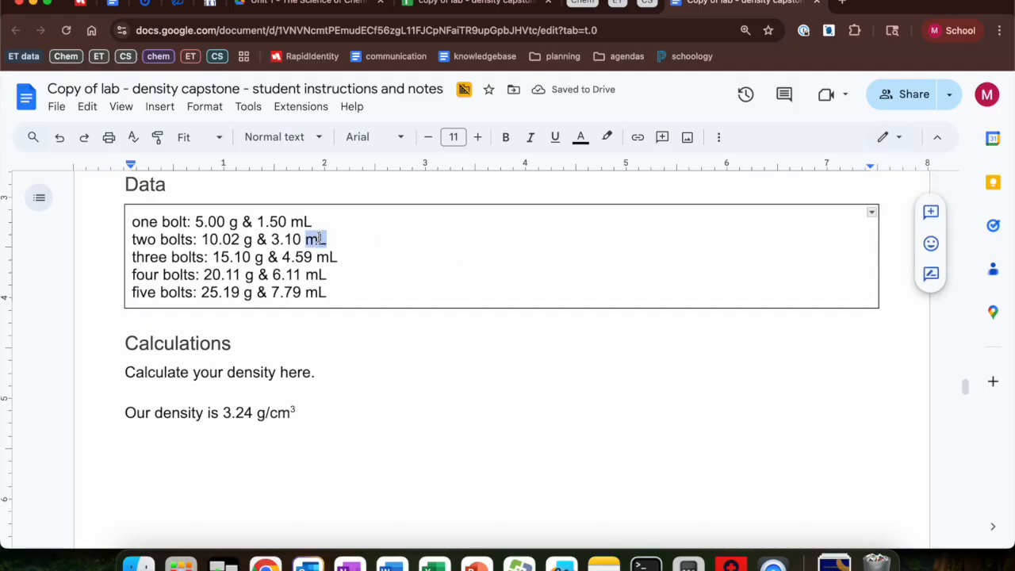
click(318, 414)
scroll(397, 444, down, 10)
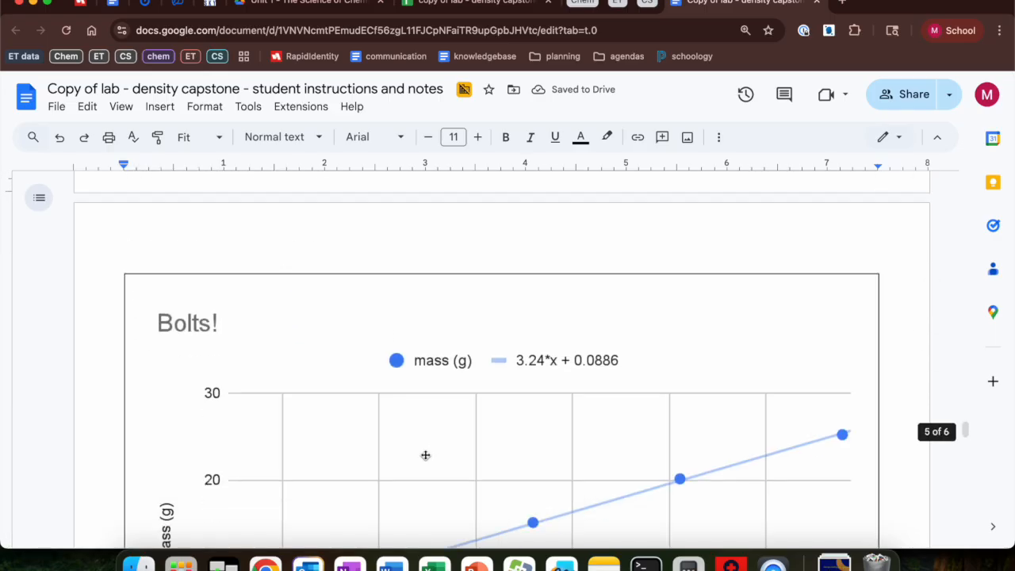
scroll(427, 454, down, 3)
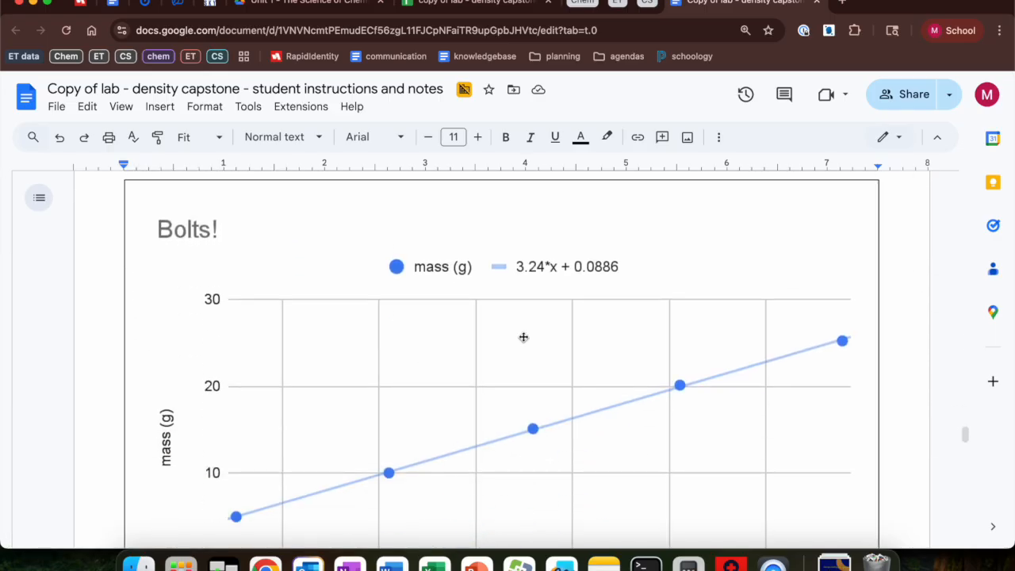